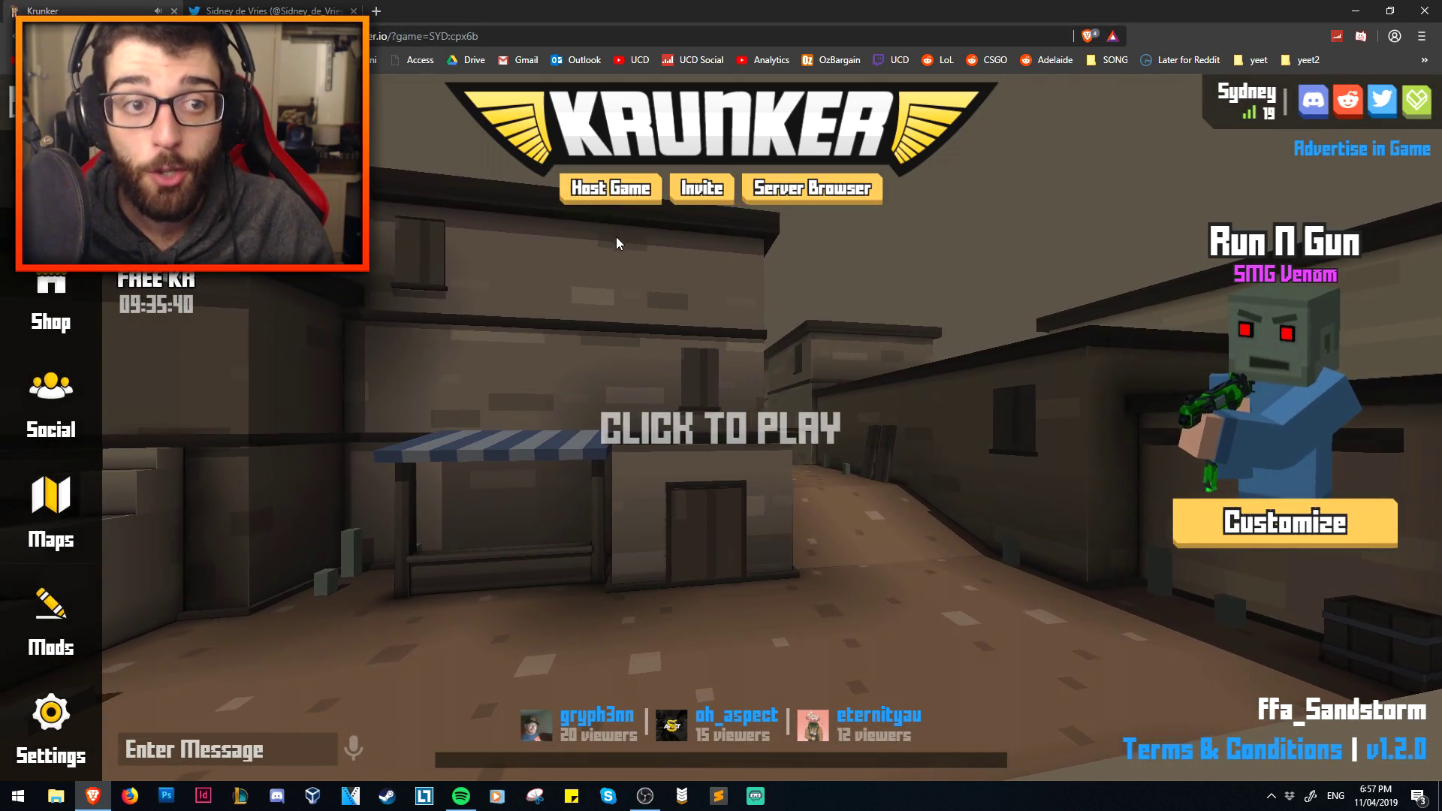
Step: Start the Sandstorm free-for-all match and shoot at the first enemy down the corridor
left_click(720, 428)
key("w")
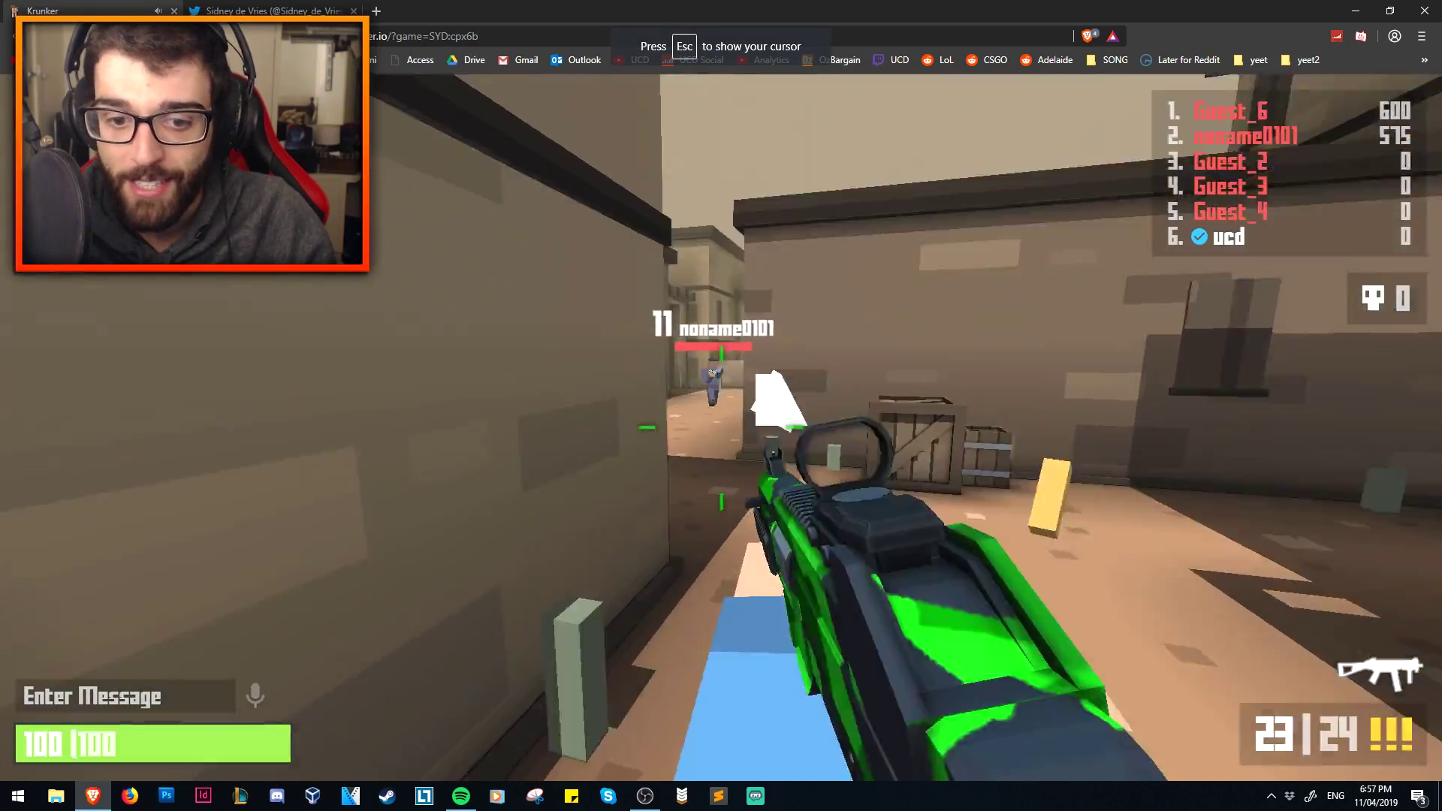
left_click(721, 427)
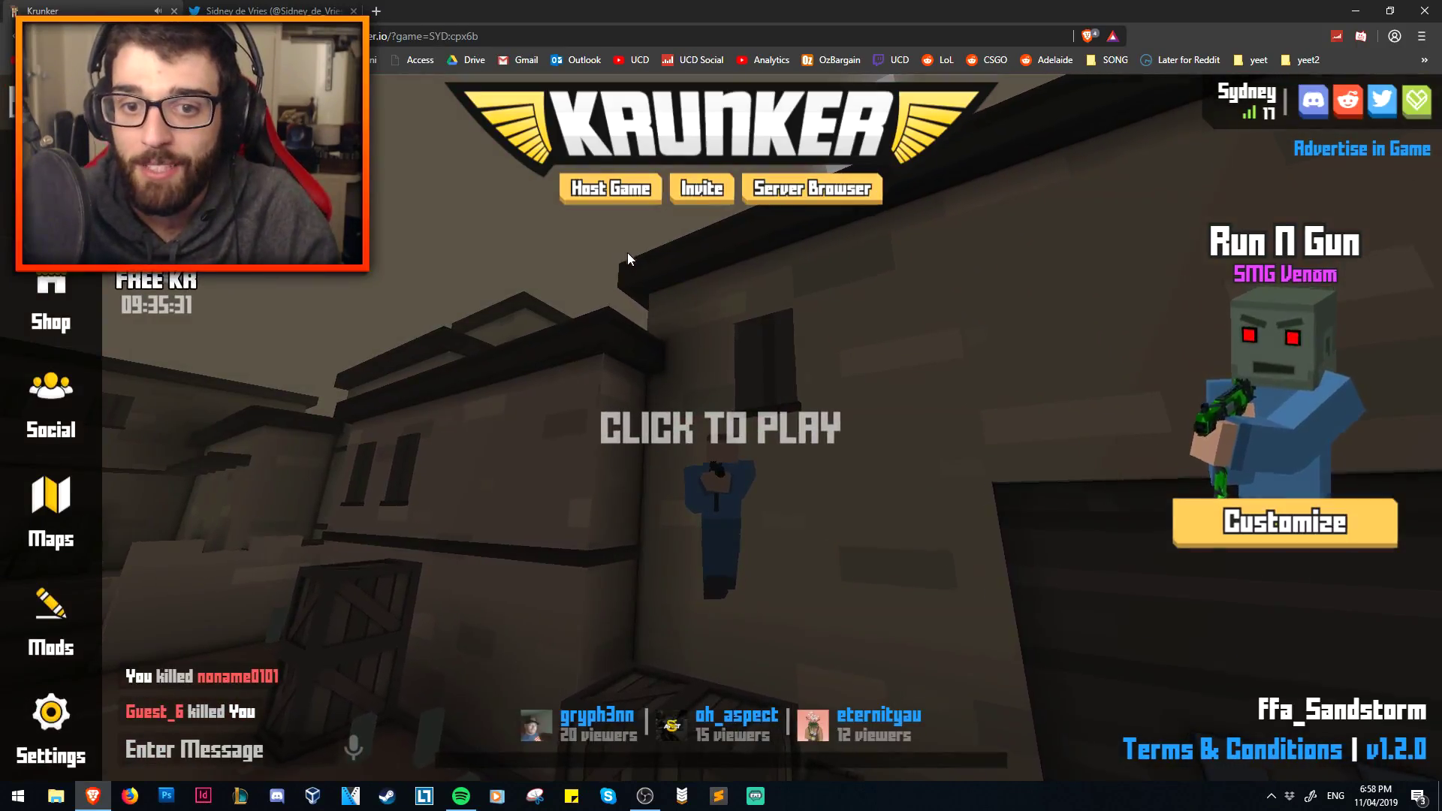
Step: Respawn, push through the yard into the alley, and score a double kill, reloading mid-fight
left_click(629, 259)
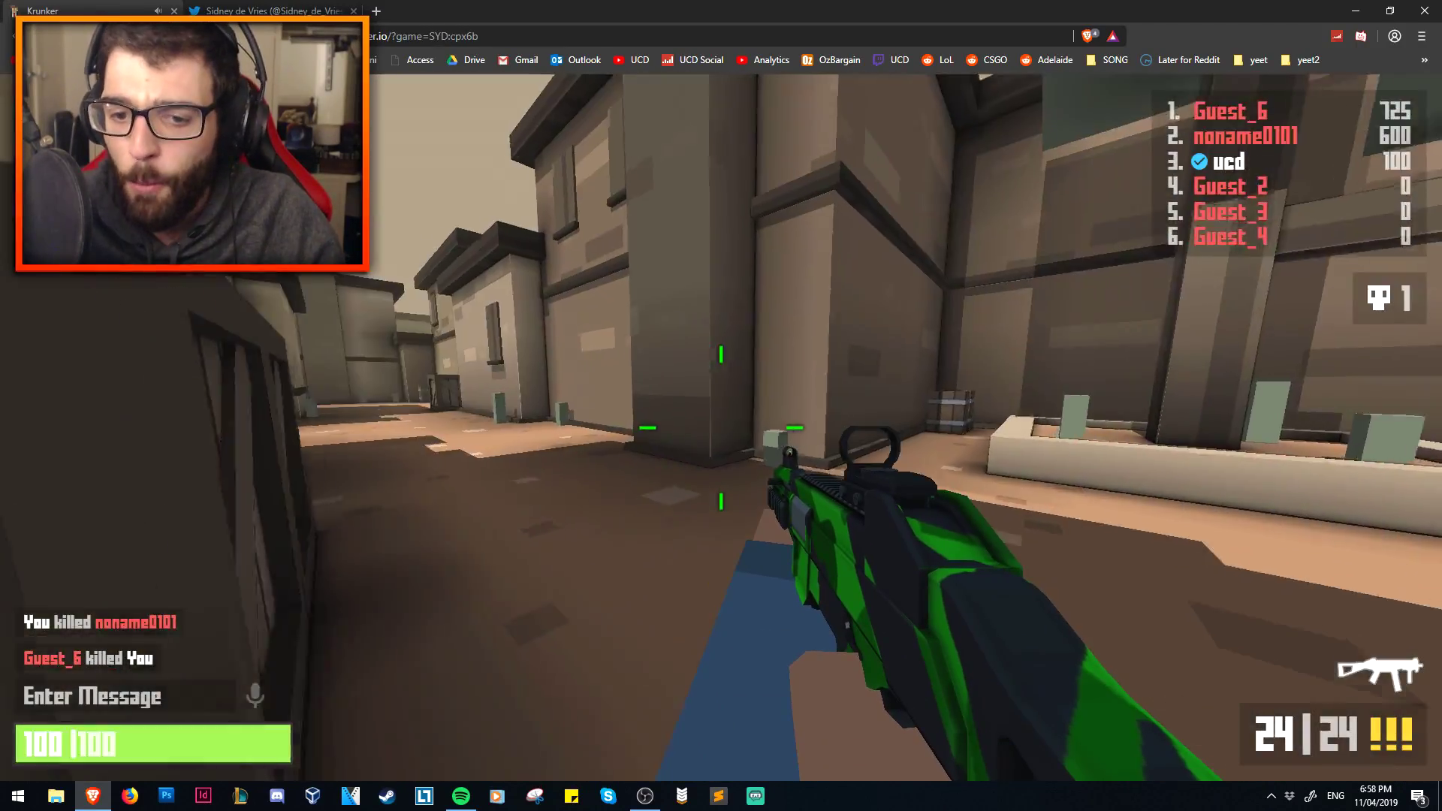
key("w")
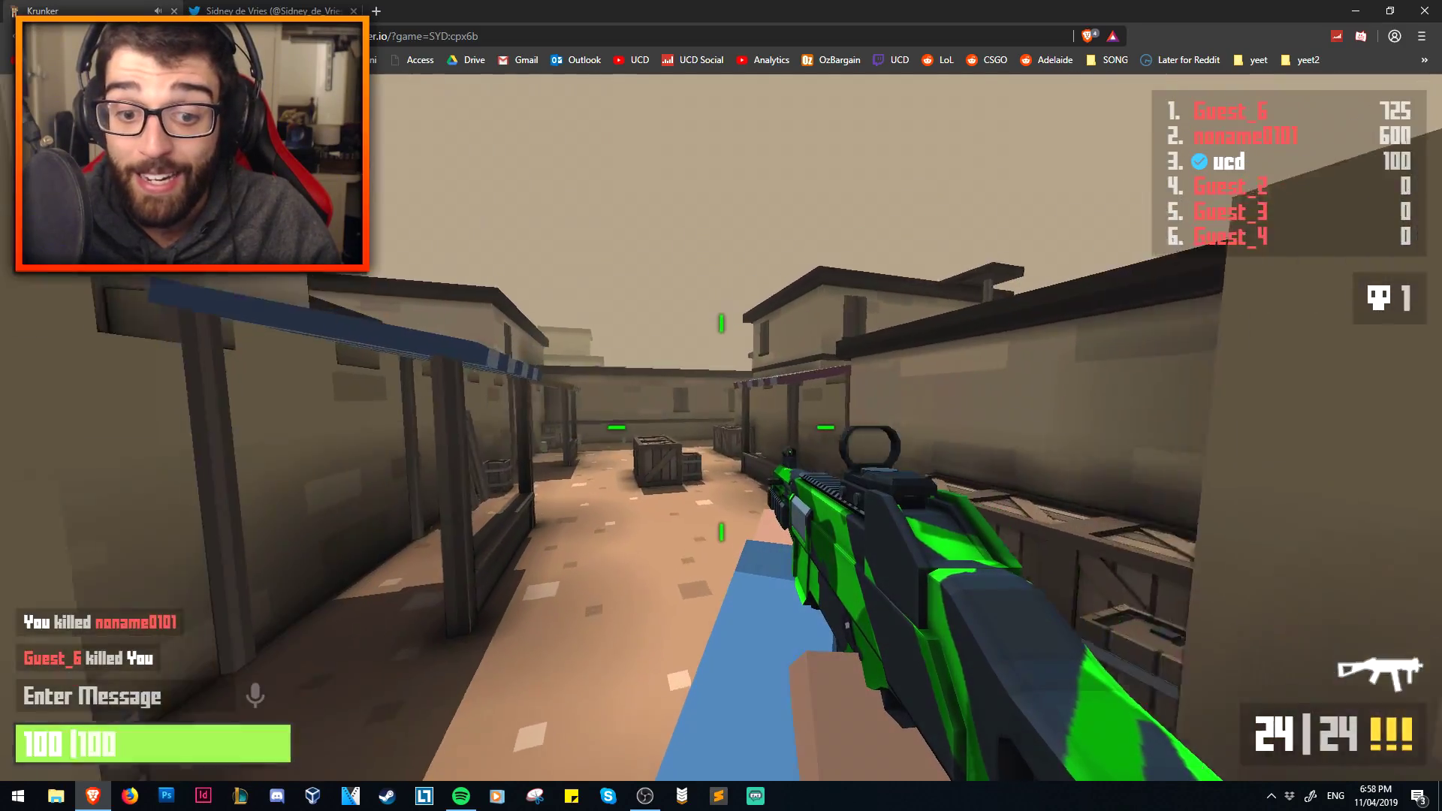
key("w")
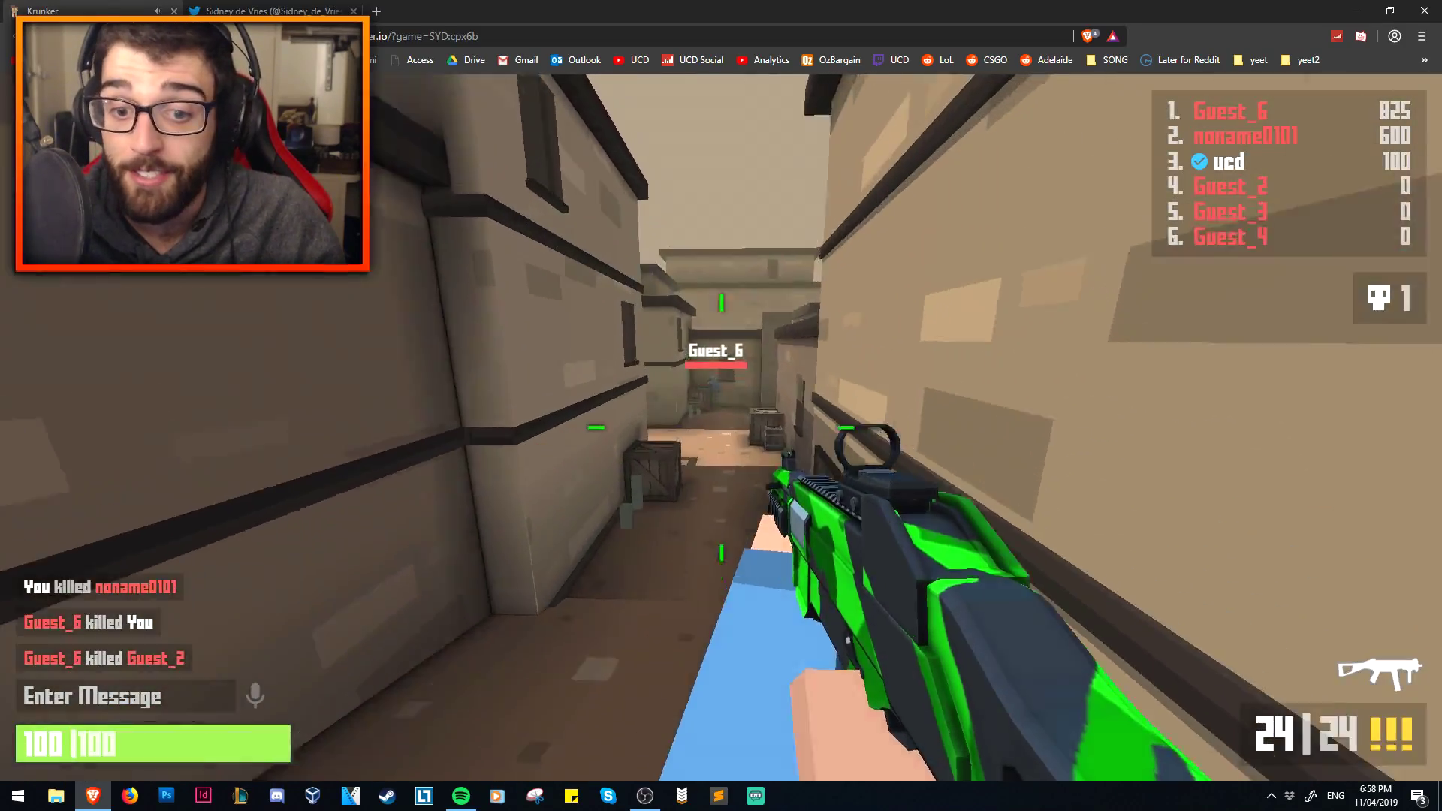
right_click(721, 428)
left_click(720, 428)
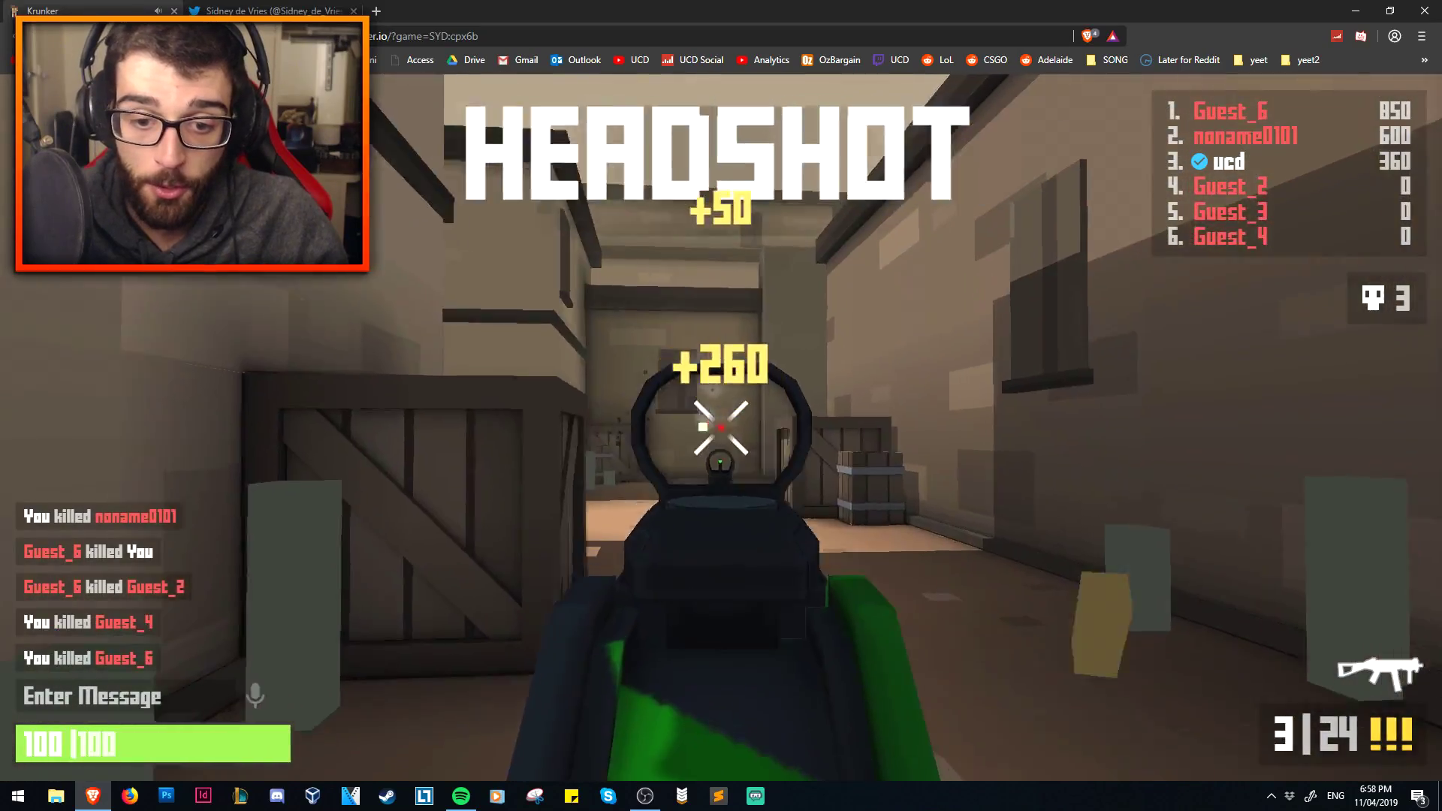
left_click(721, 428)
key("r")
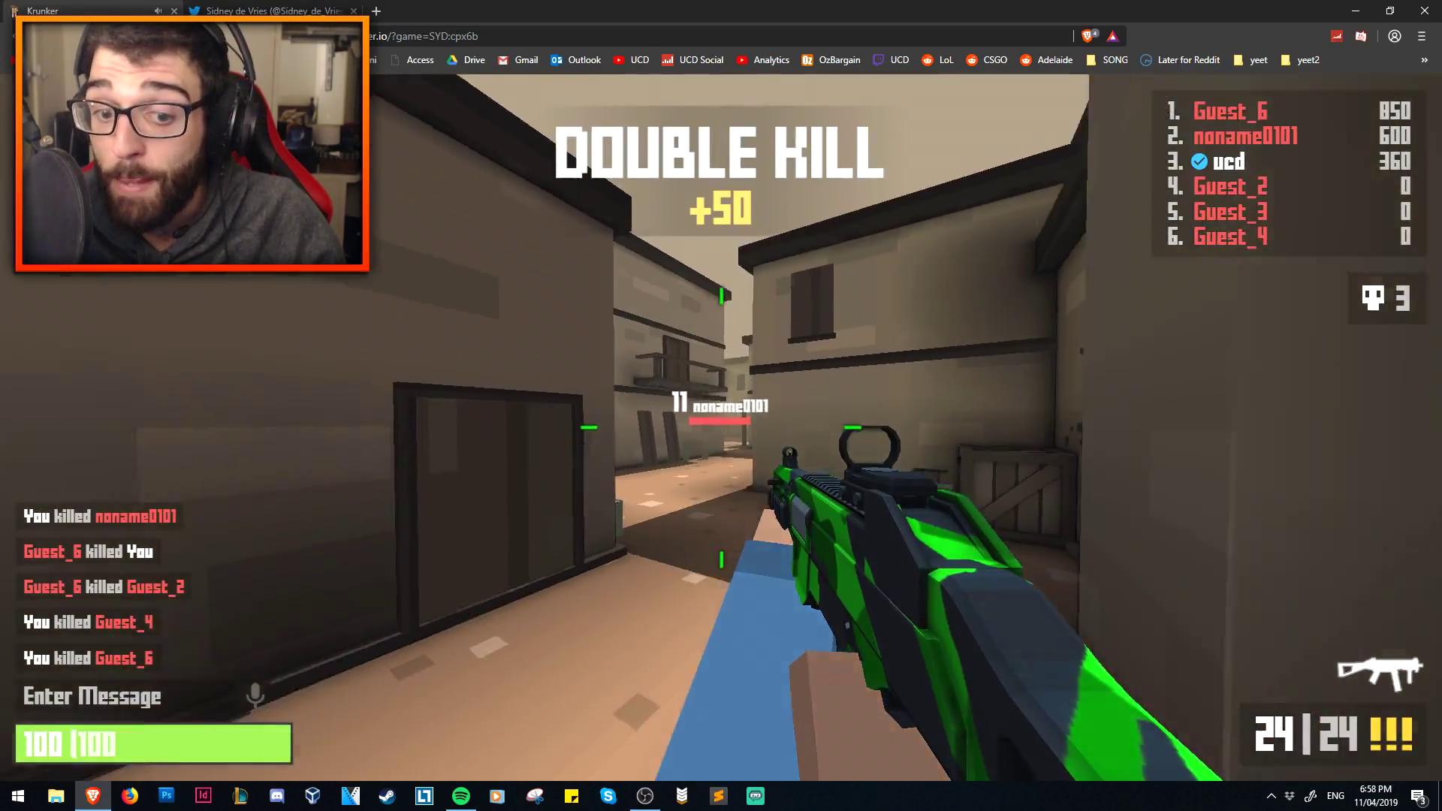
right_click(721, 428)
left_click(721, 428)
left_click(720, 428)
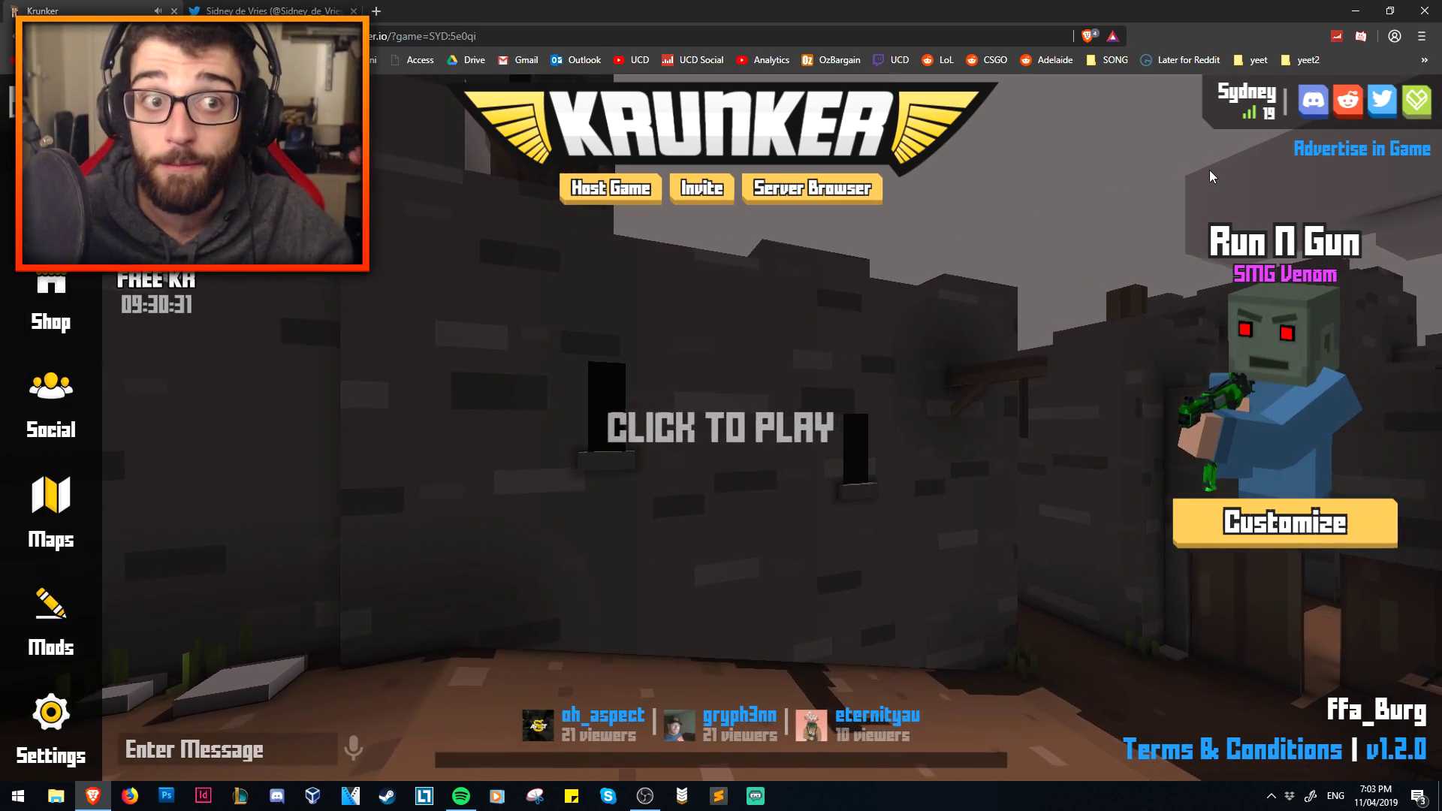
Step: On the developer's Twitter profile, follow the client.krunker.io/setup.exe link from the client tweet
left_click(292, 9)
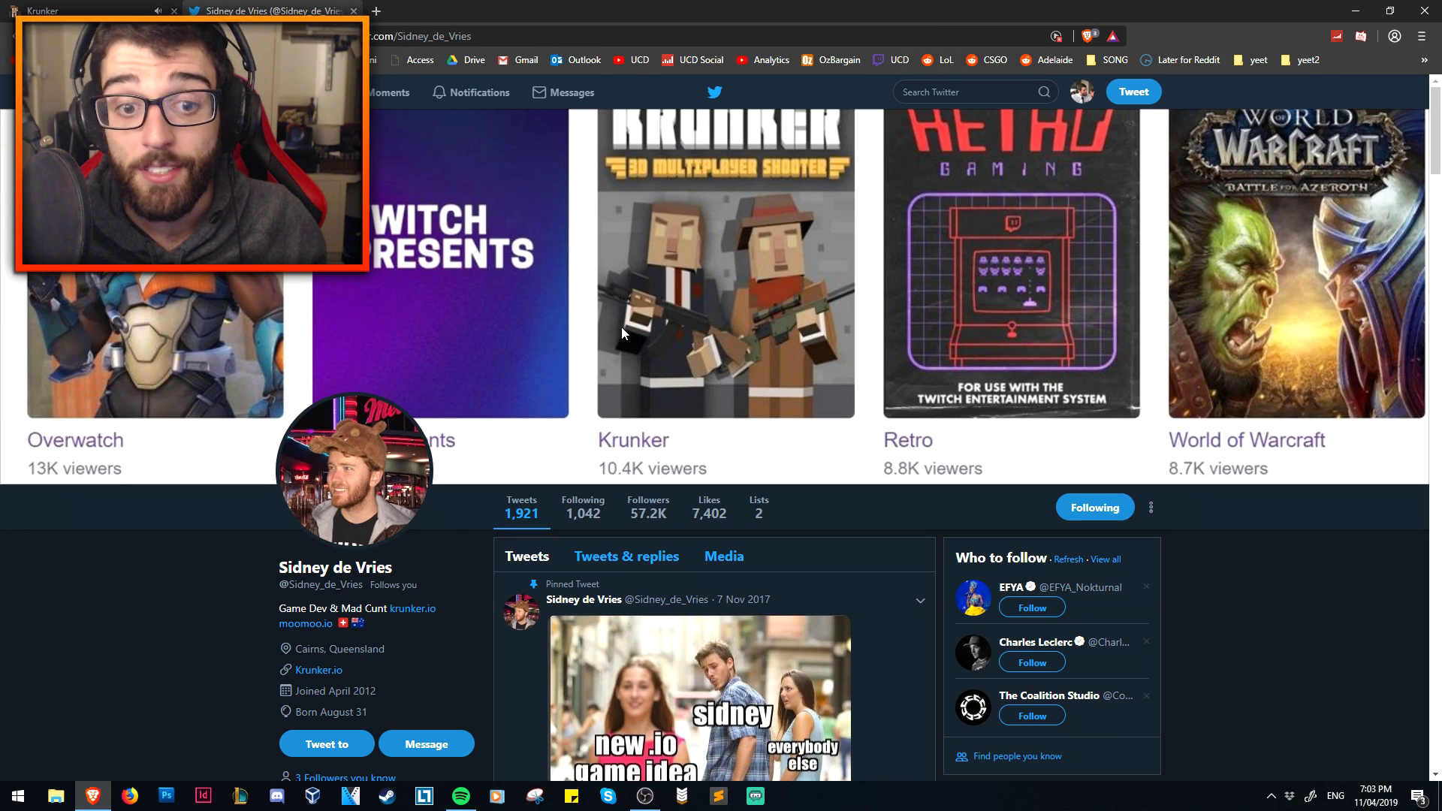
scroll(731, 336, "down", 10)
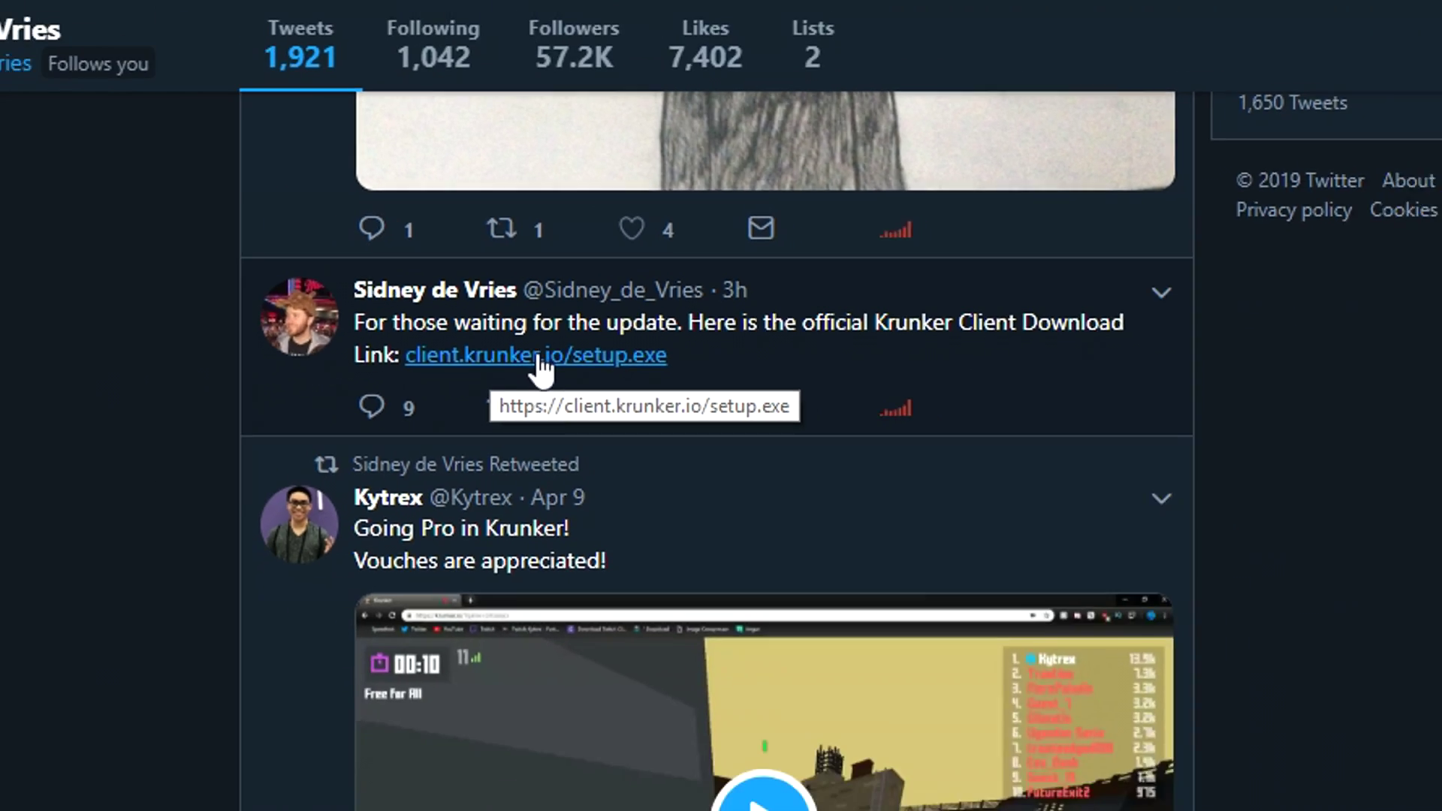
left_click(467, 409)
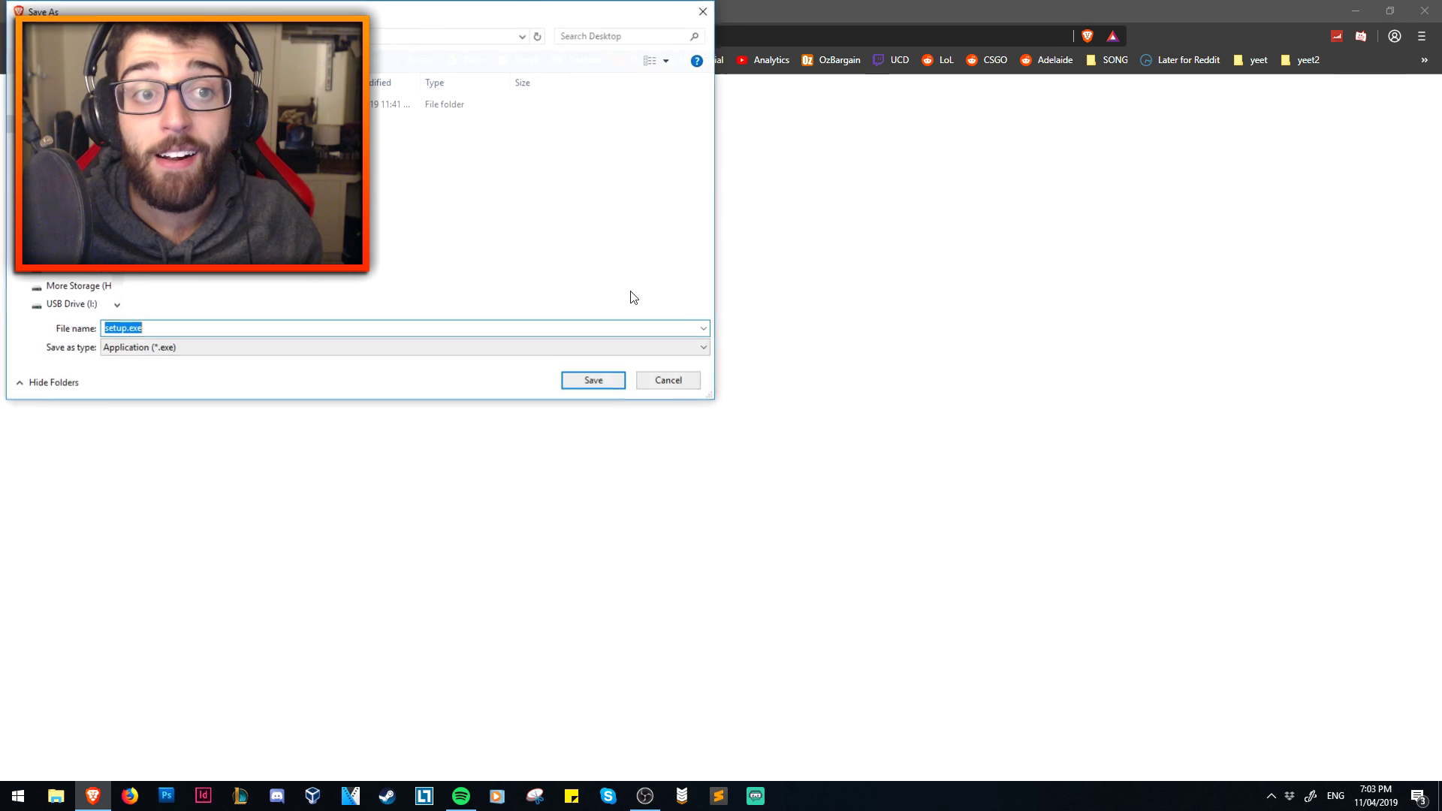
Step: Save setup.exe and minimise Brave once the download completes
key("Return")
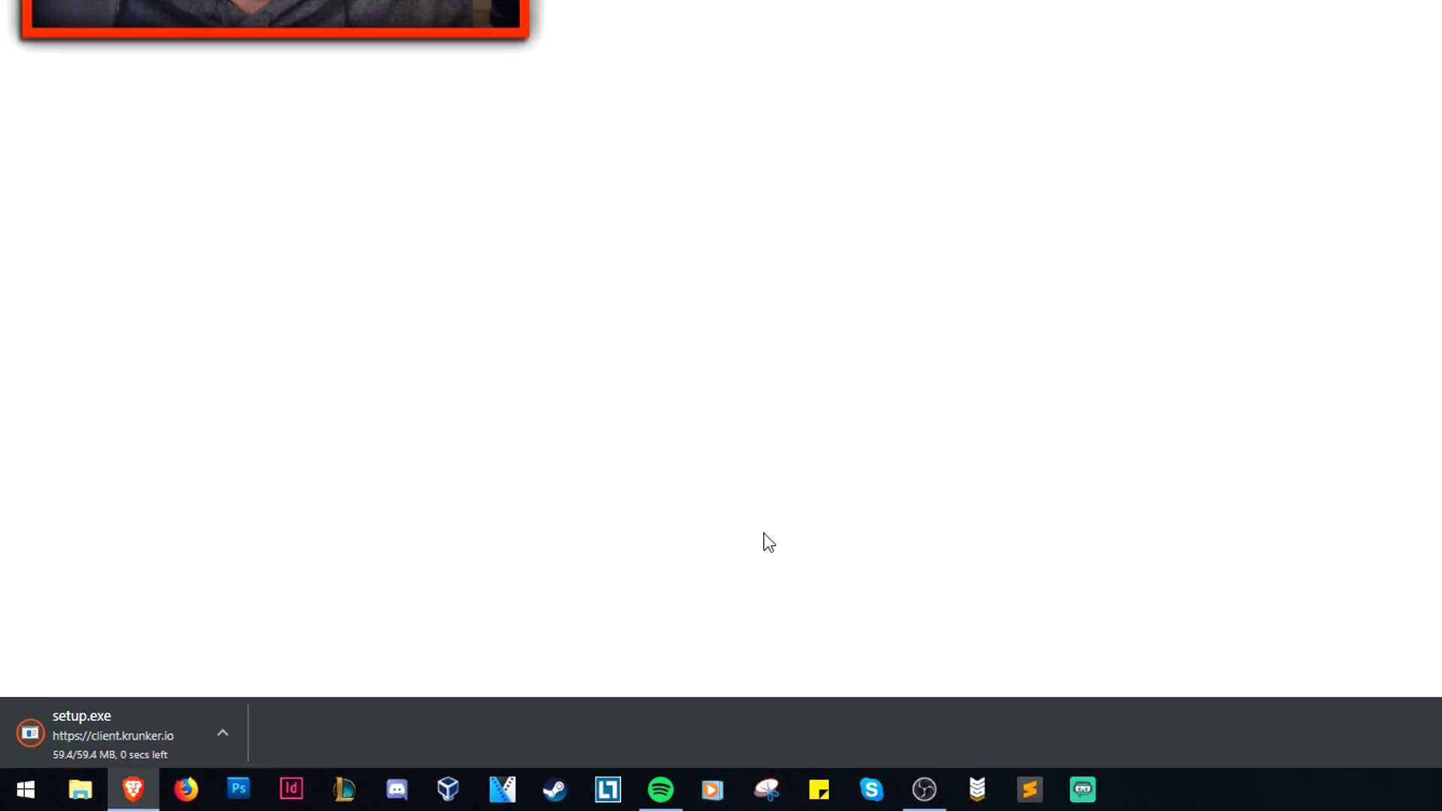
left_click(1354, 12)
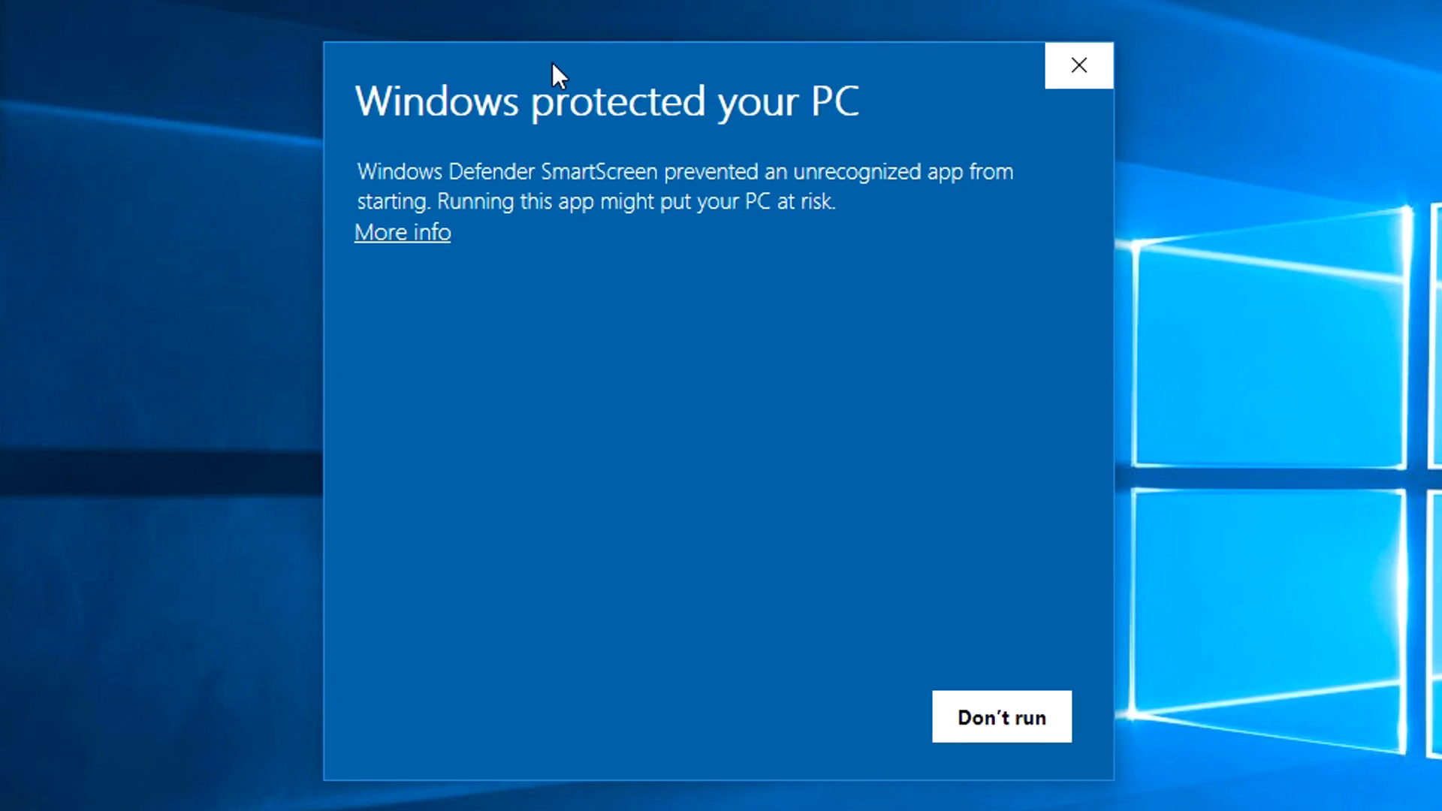
Step: Expand the SmartScreen warning for setup.exe and run the installer anyway
left_click(404, 235)
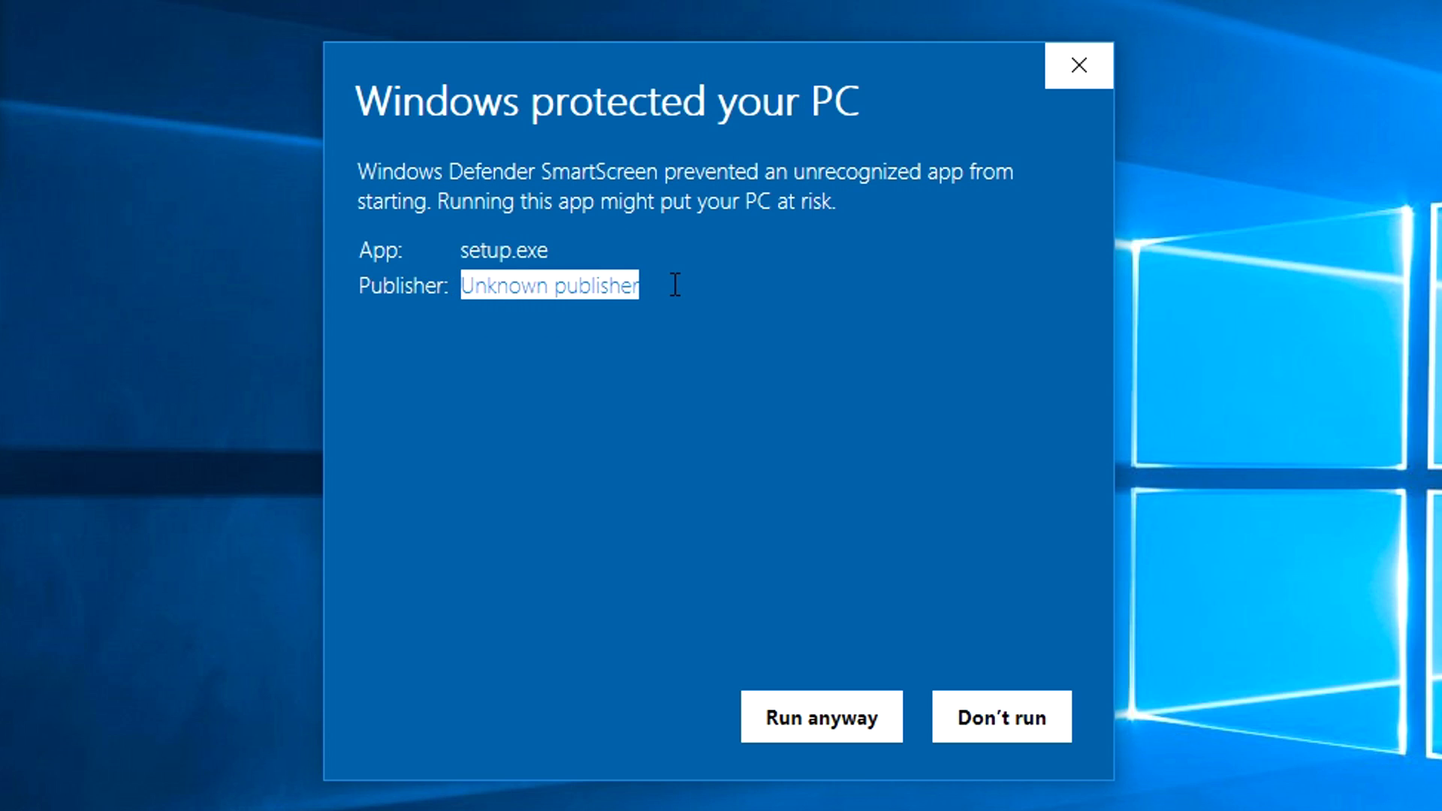
left_click_drag(640, 284, 459, 299)
left_click(529, 285)
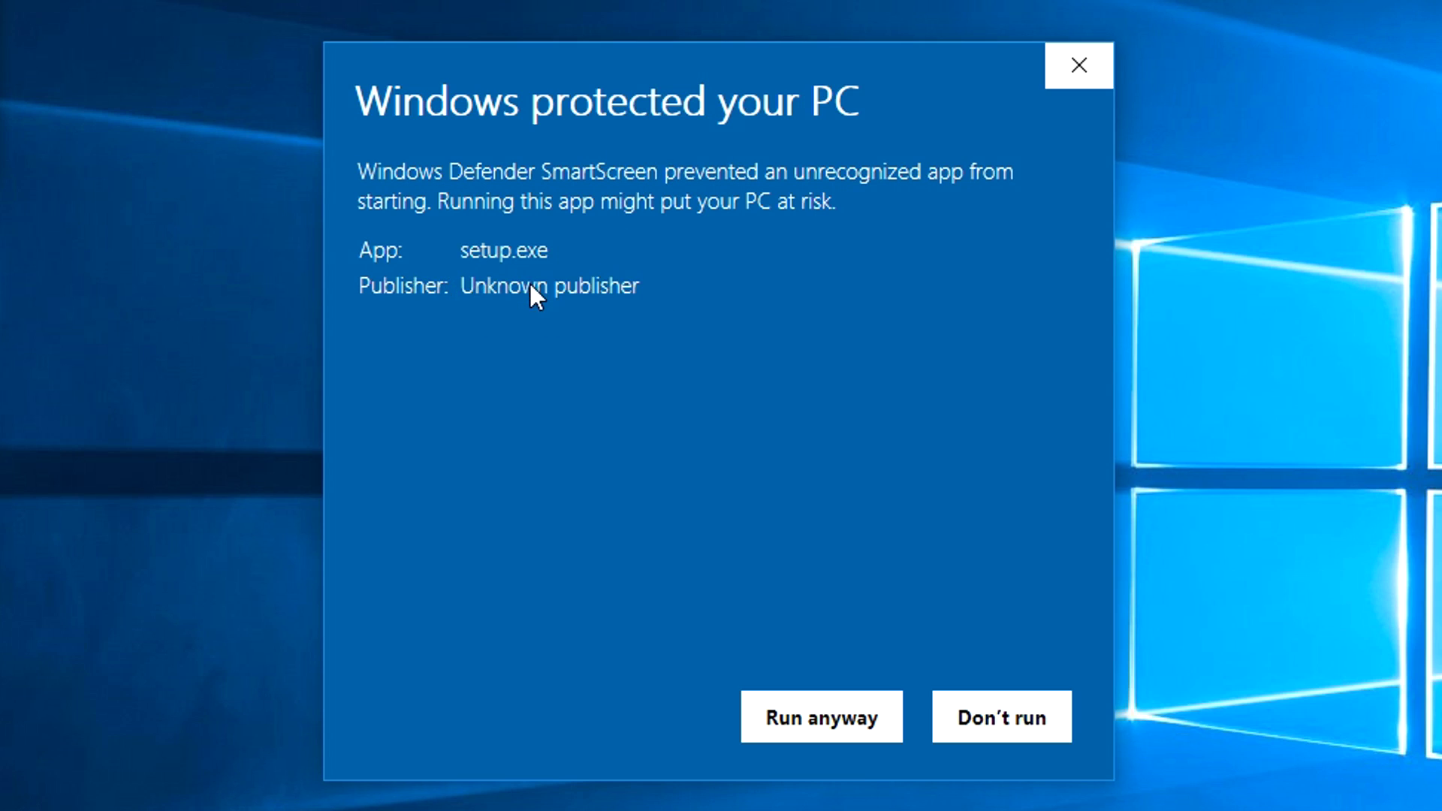
left_click(817, 732)
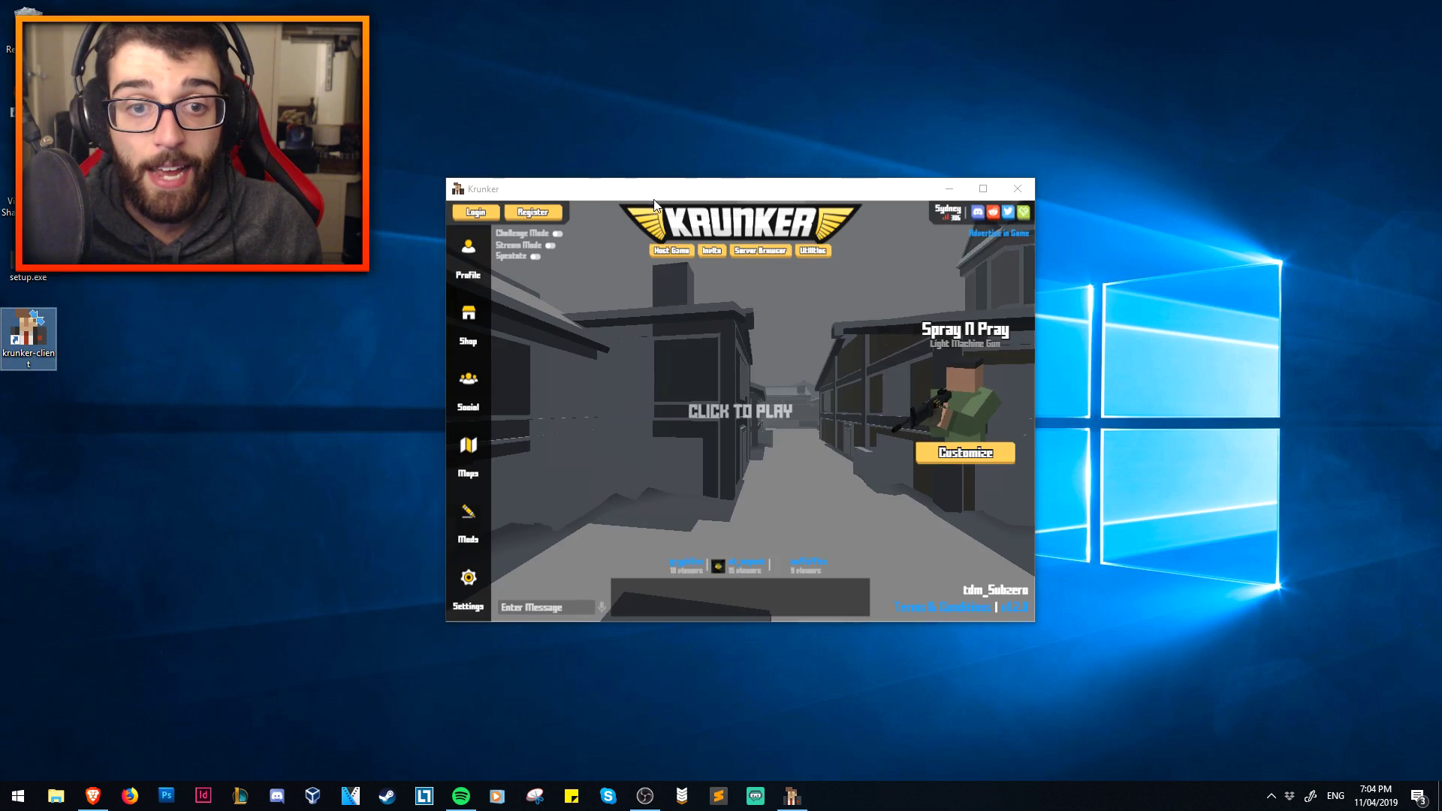
Step: Maximise the Krunker Client window, reposition it, then switch it to full screen with F11
double_click(709, 189)
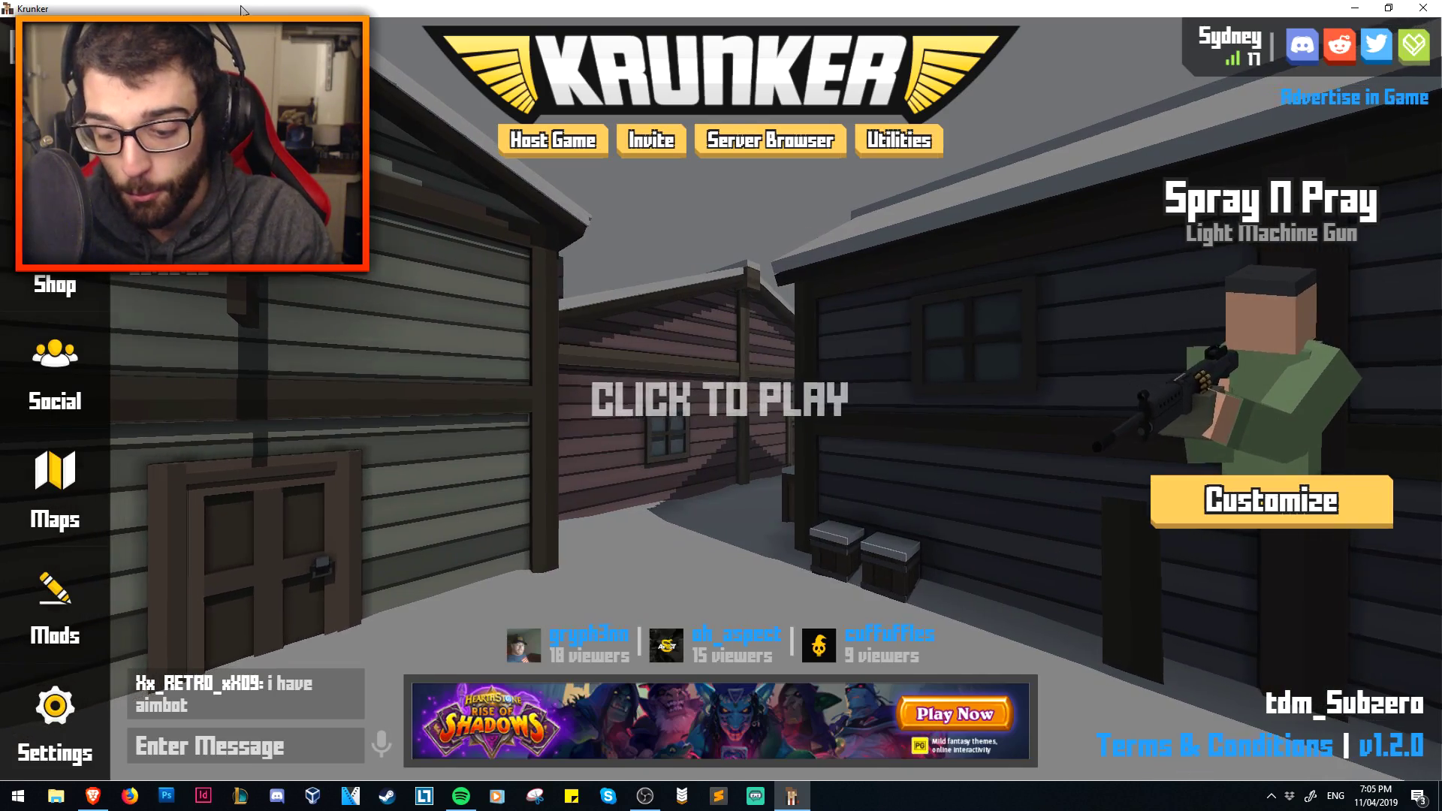
double_click(240, 9)
left_click_drag(690, 113, 621, 148)
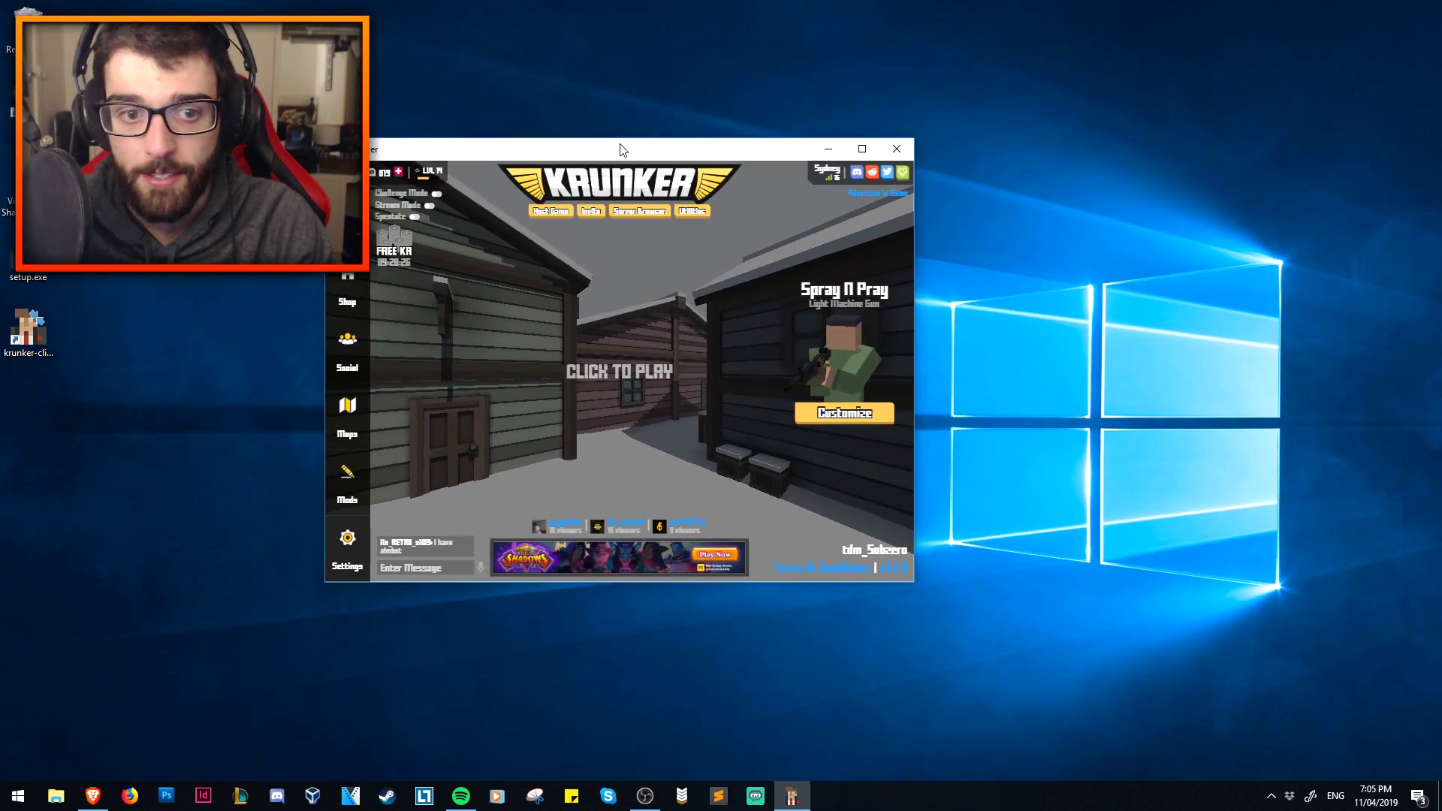
left_click(862, 148)
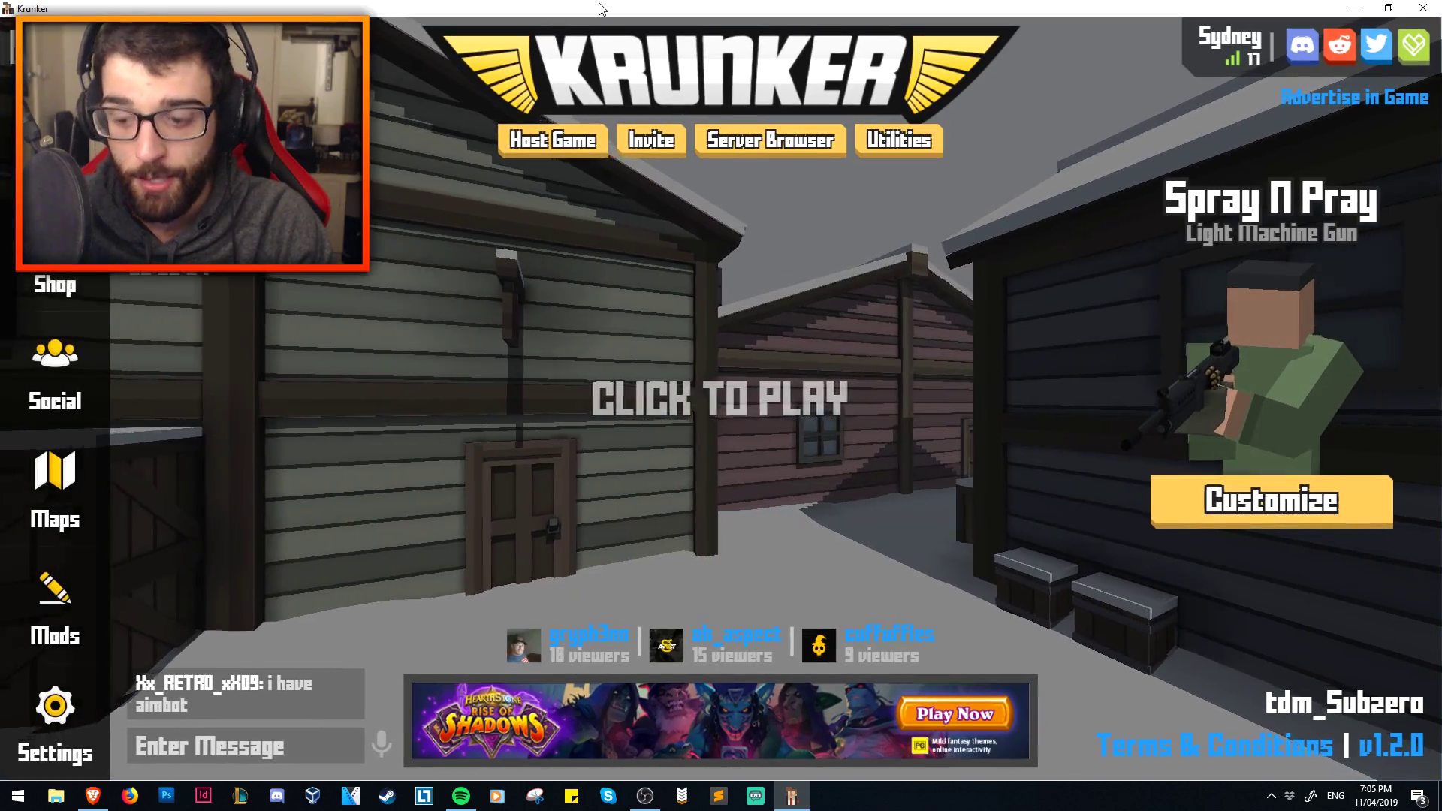
key("F11")
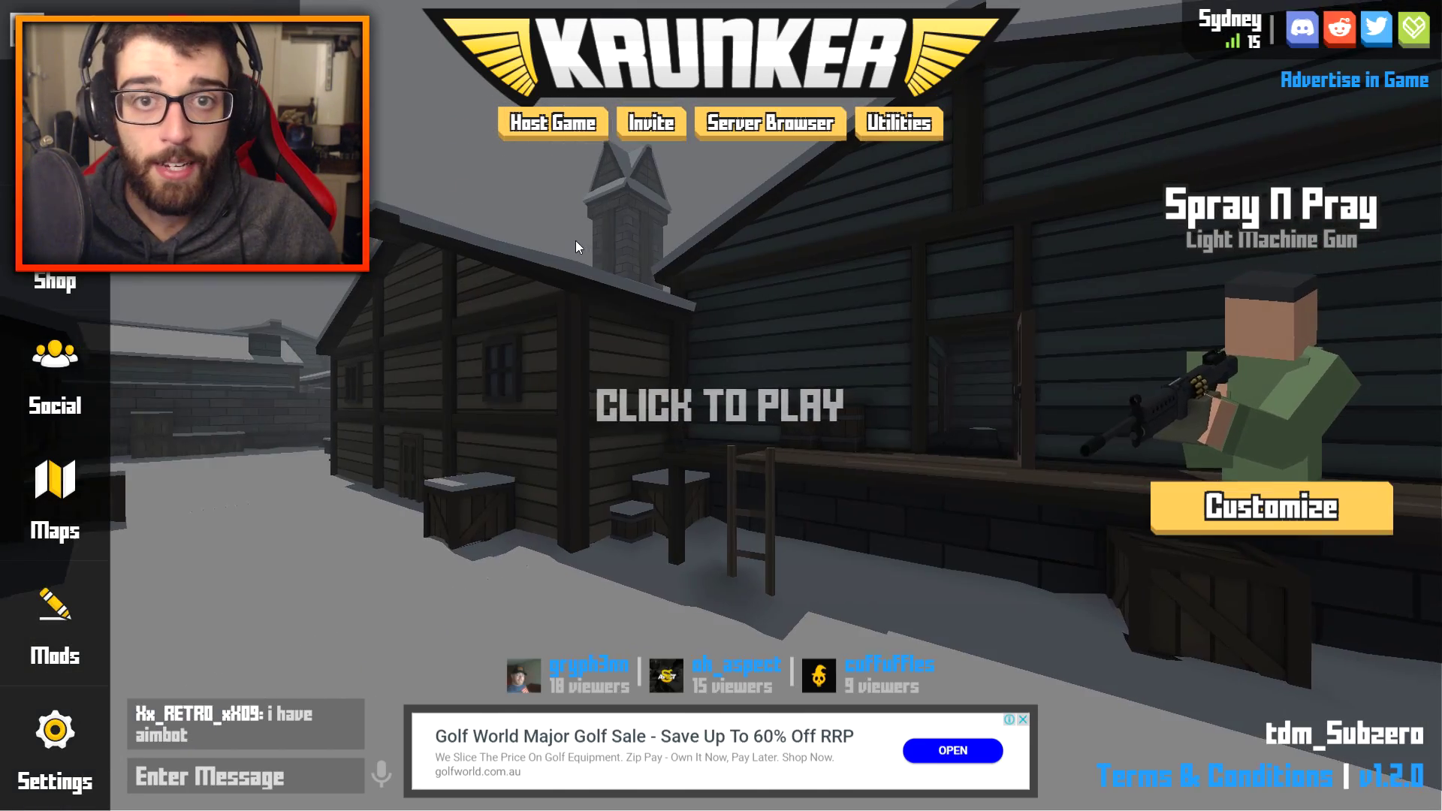
Step: Browse the game Settings, close them, then bring up the Utilities Lite panel
left_click(55, 743)
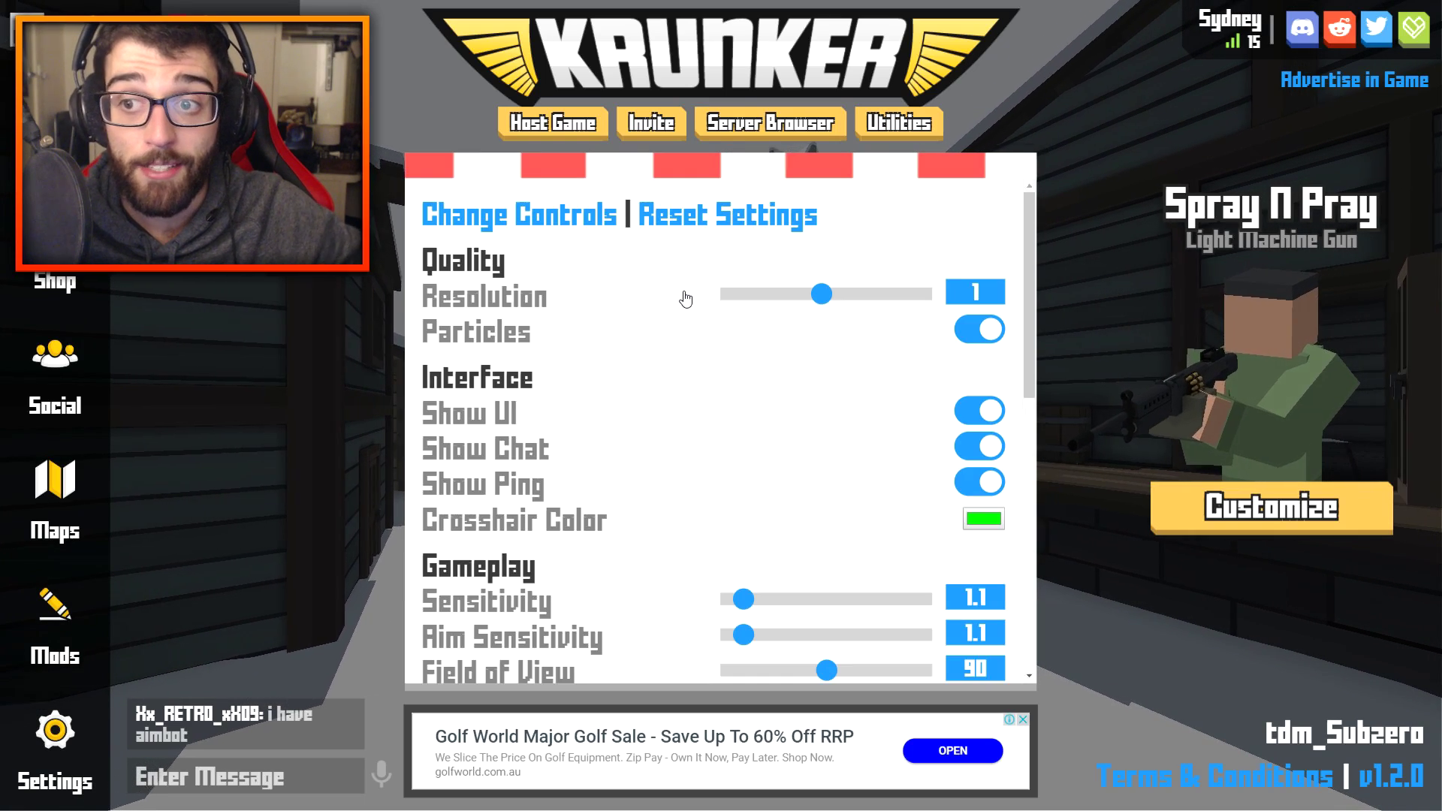
scroll(686, 299, "down", 6)
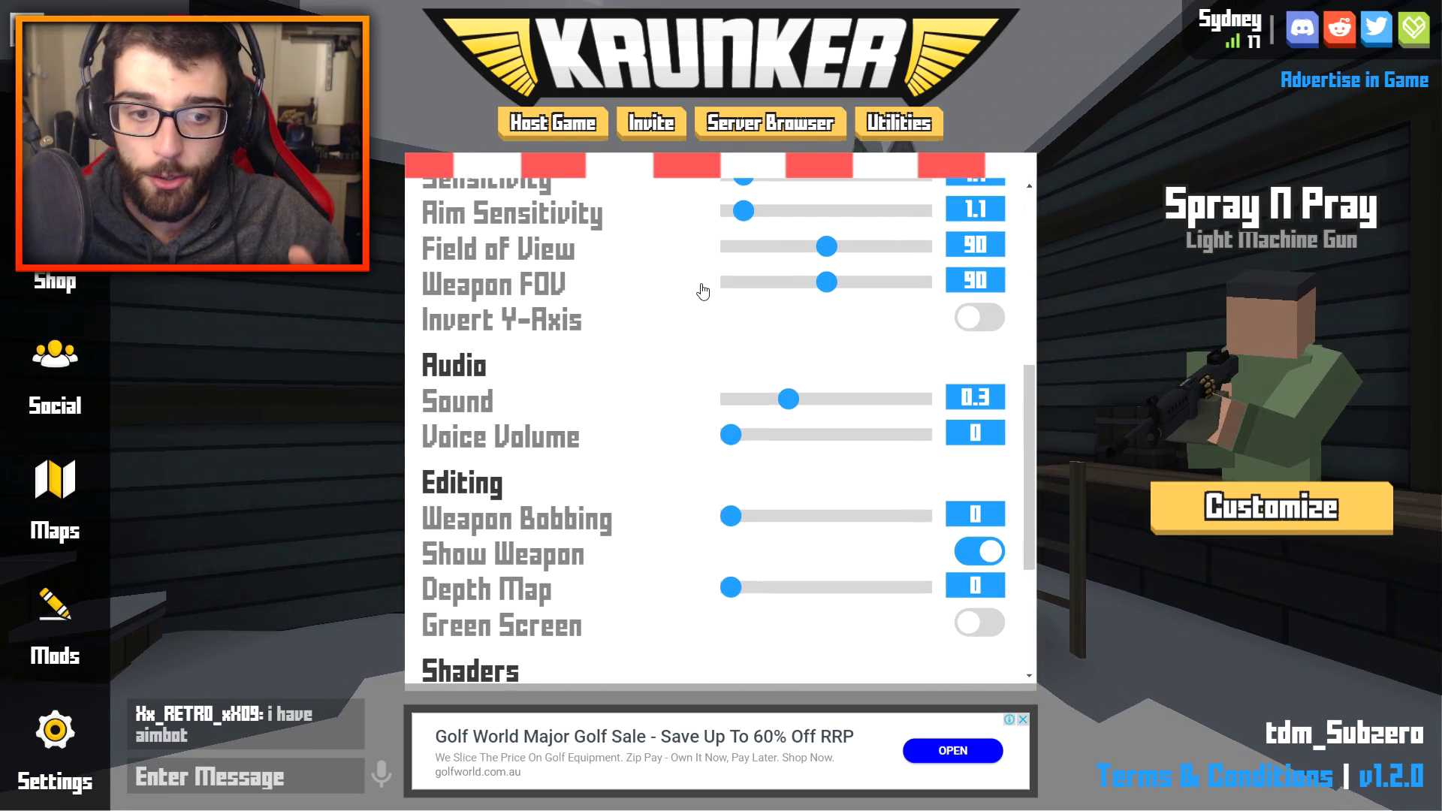
scroll(702, 291, "down", 4)
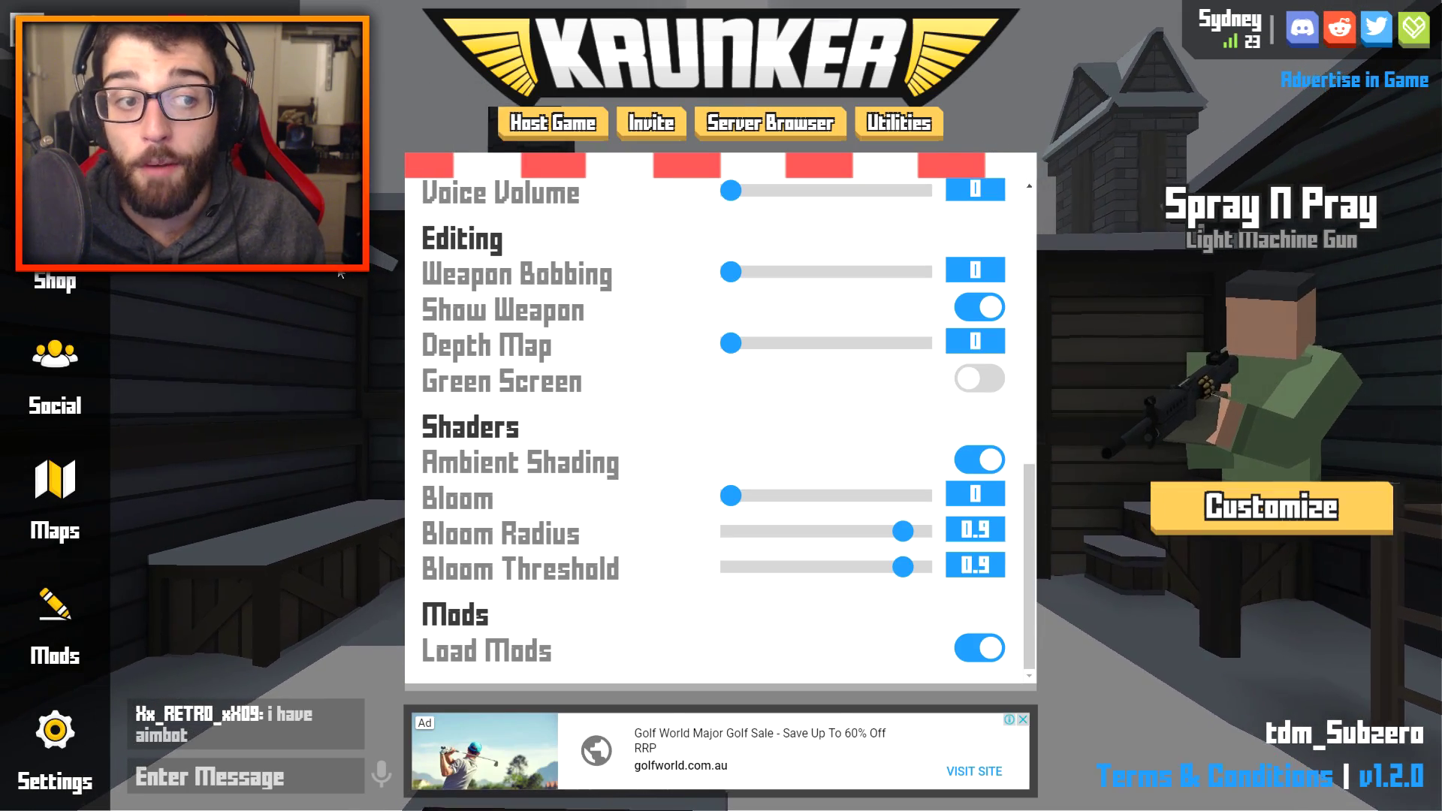
left_click(344, 273)
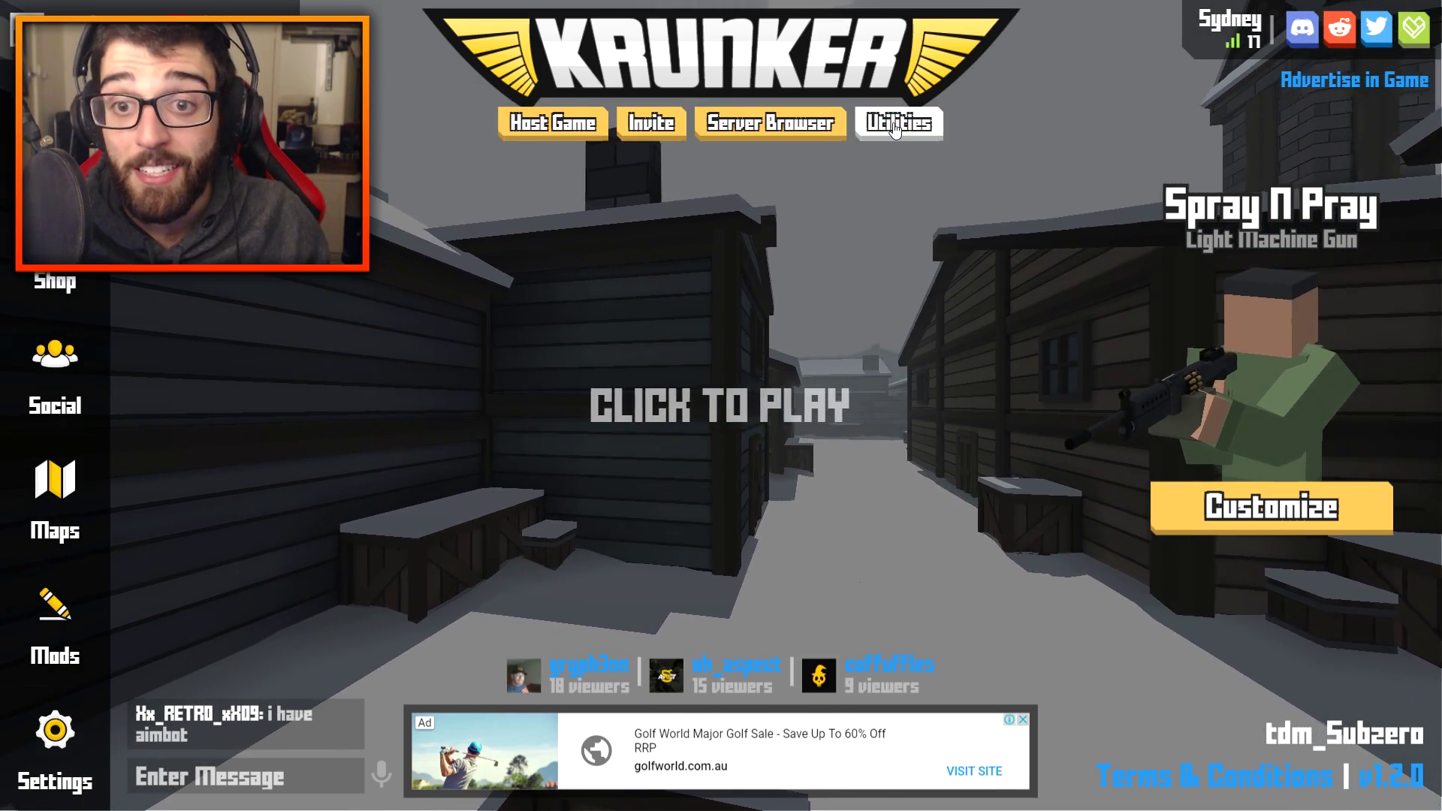
left_click(895, 130)
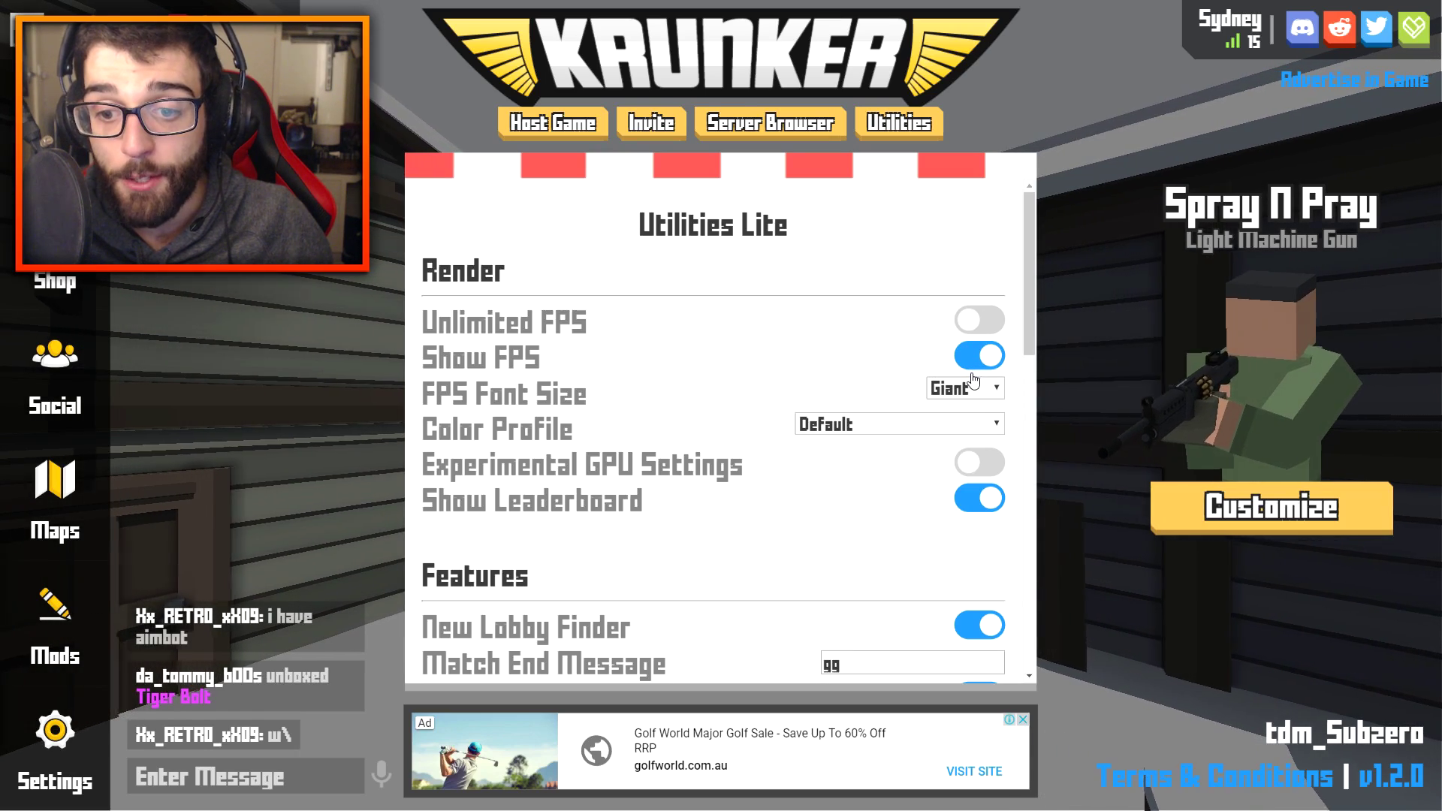
Step: Close Utilities Lite and play Team Deathmatch, pausing once, then walk through the snowy area
left_click(1062, 266)
left_click(1060, 265)
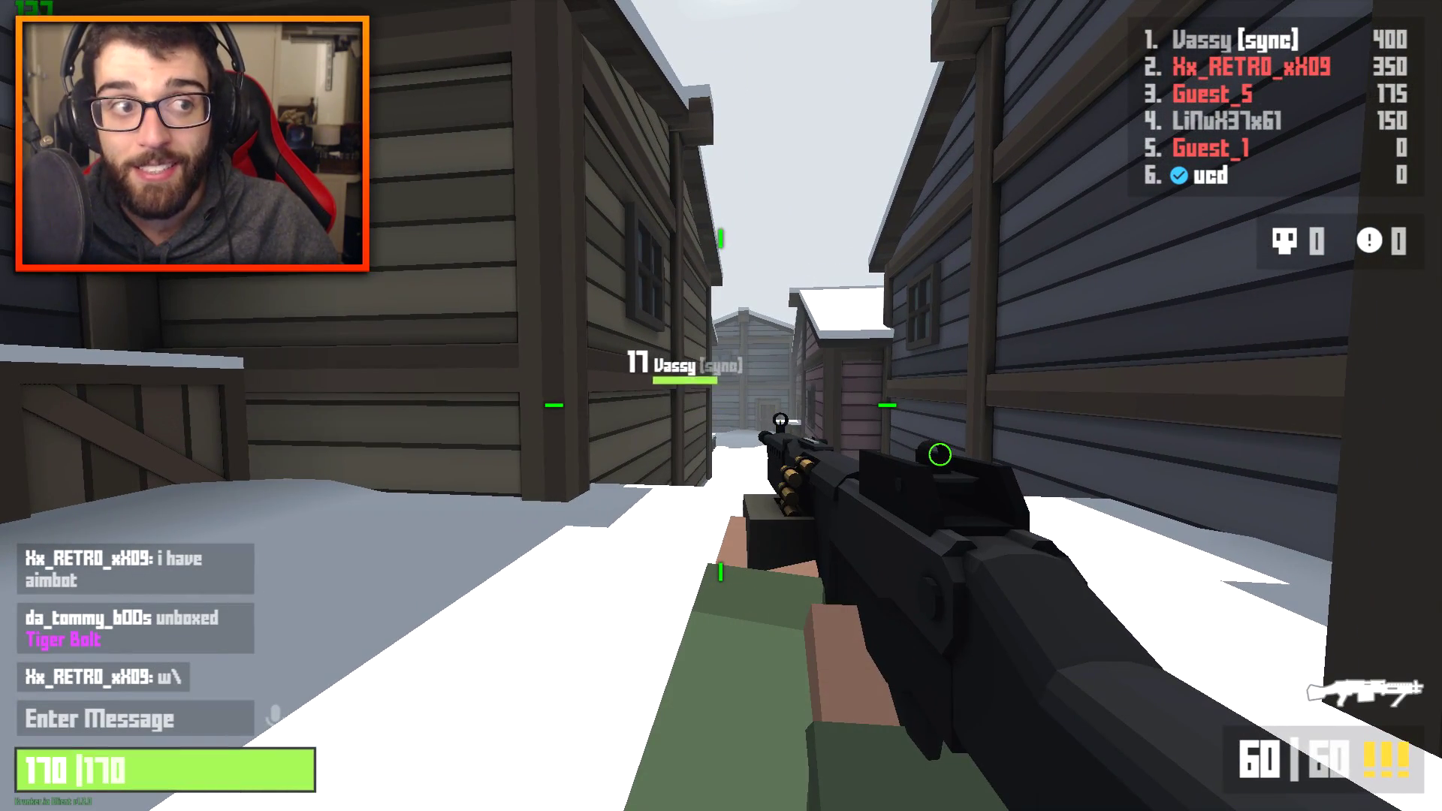
key("Escape")
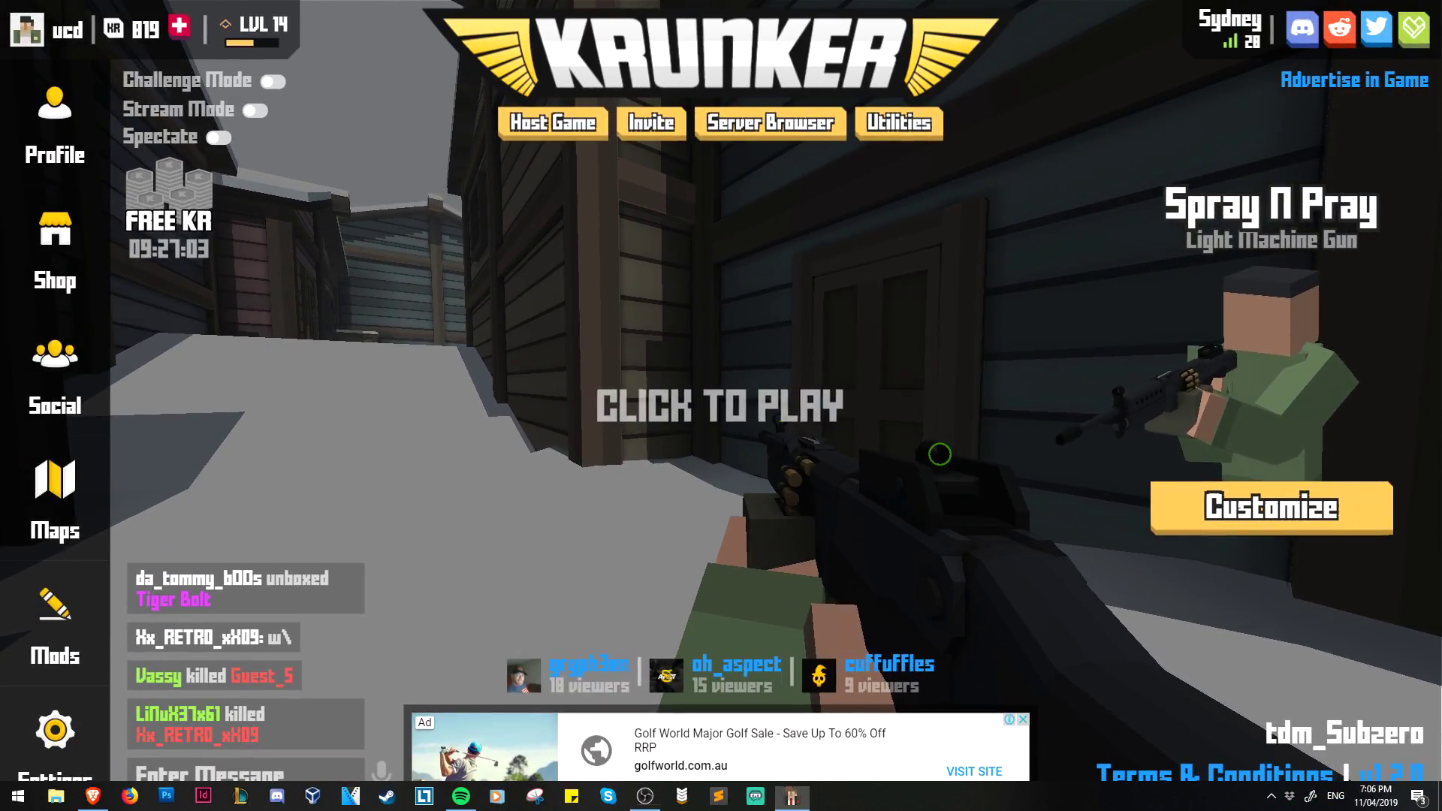
left_click(720, 405)
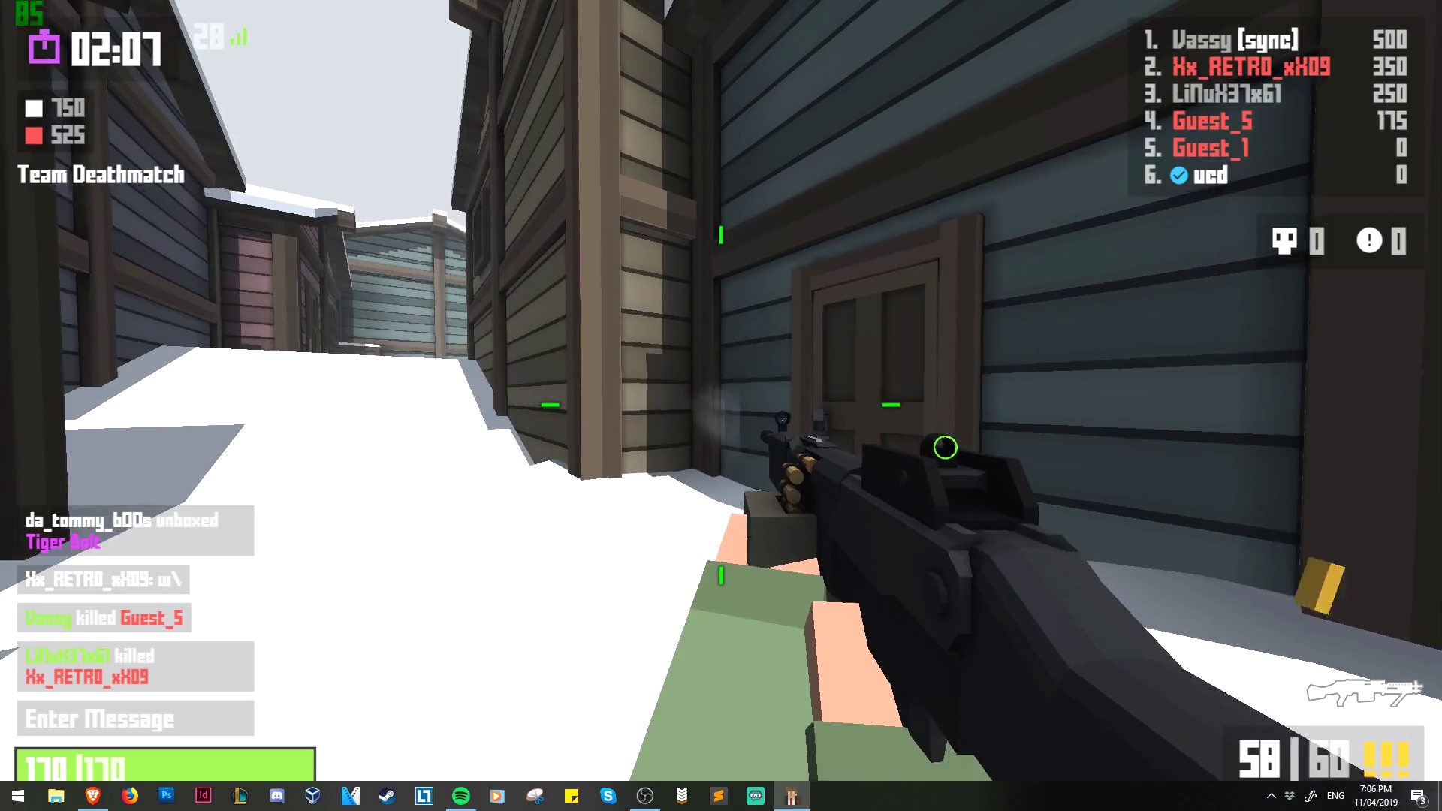
key("w")
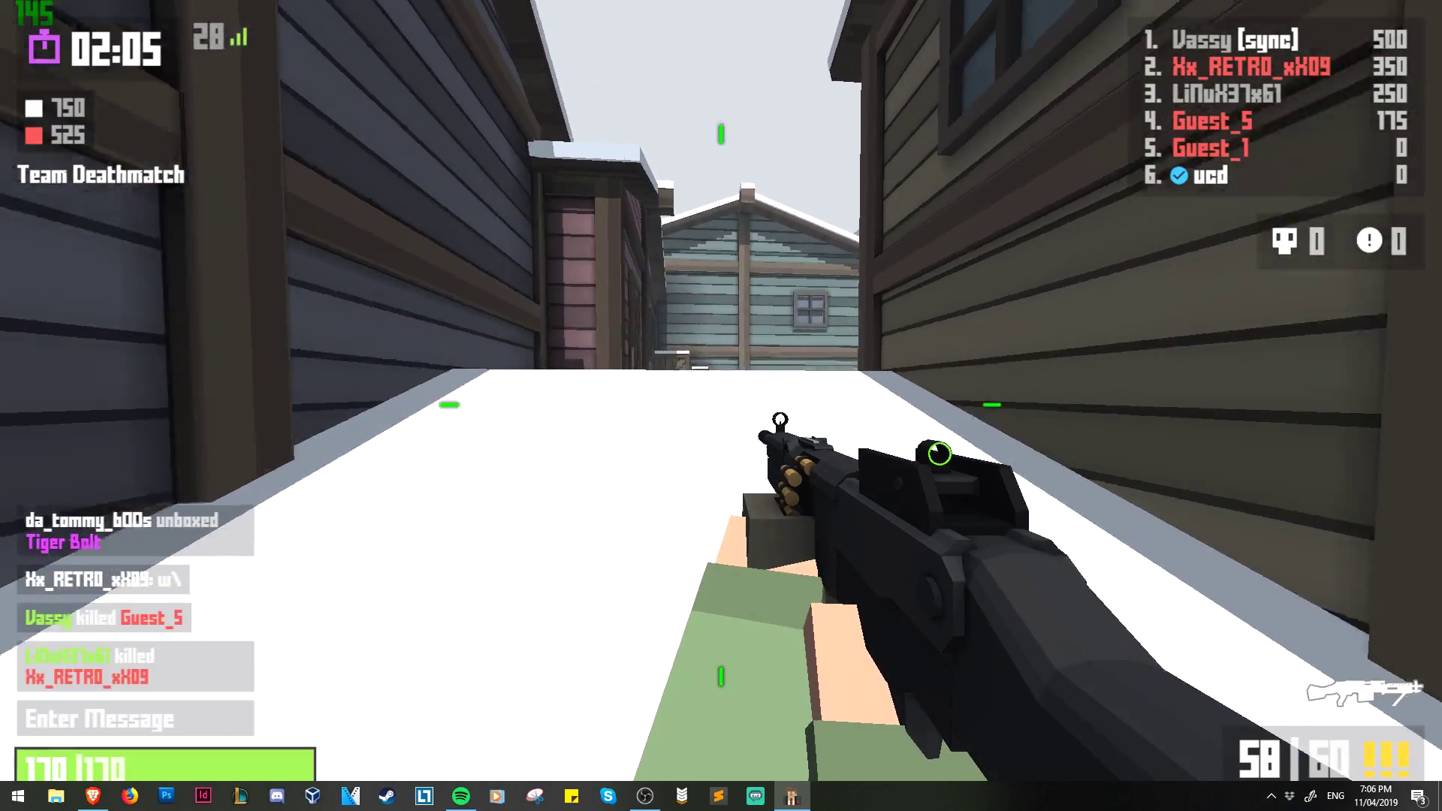
key("w")
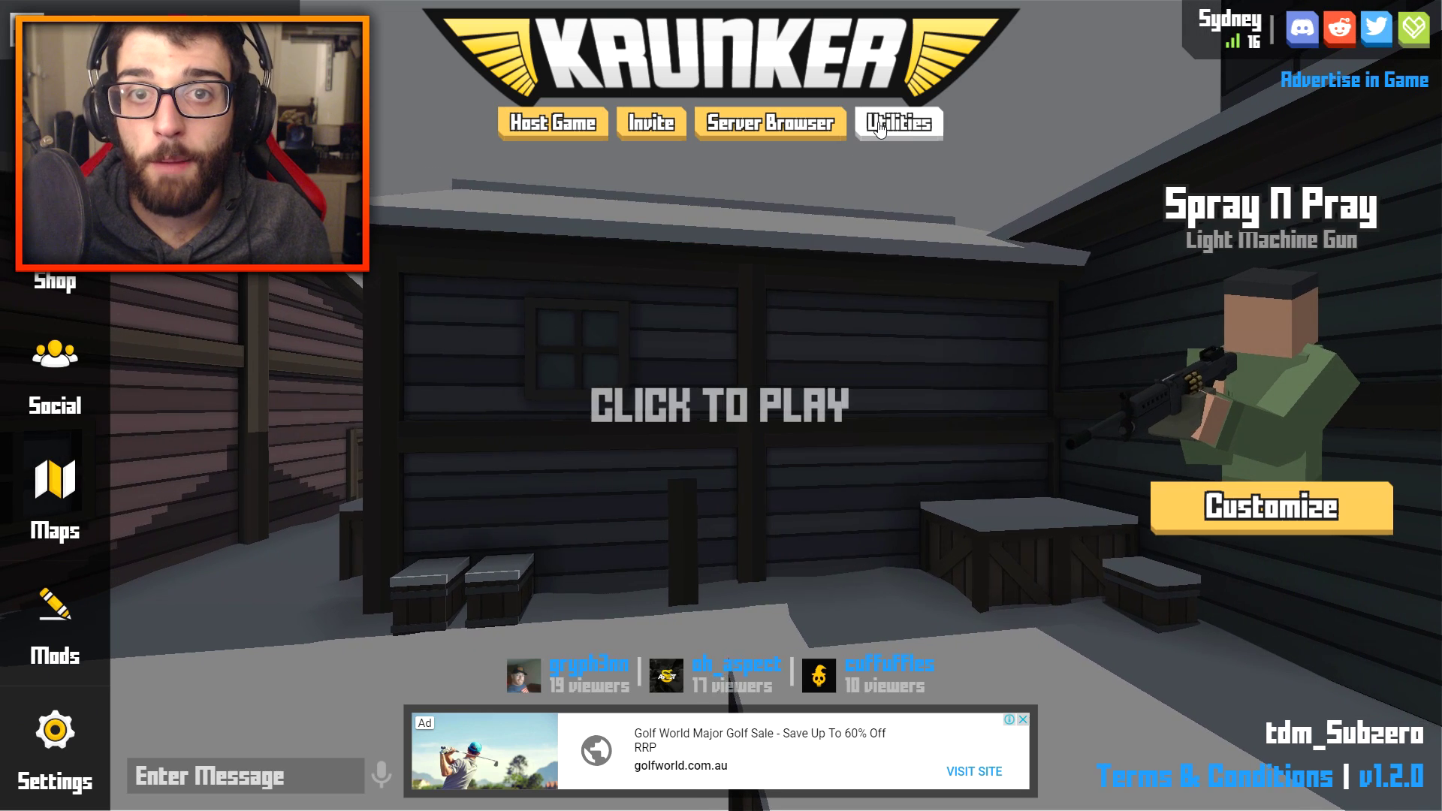
Step: Replace the 'gg' Match End Message in Utilities Lite with nothing, leaving the field blank
left_click(880, 124)
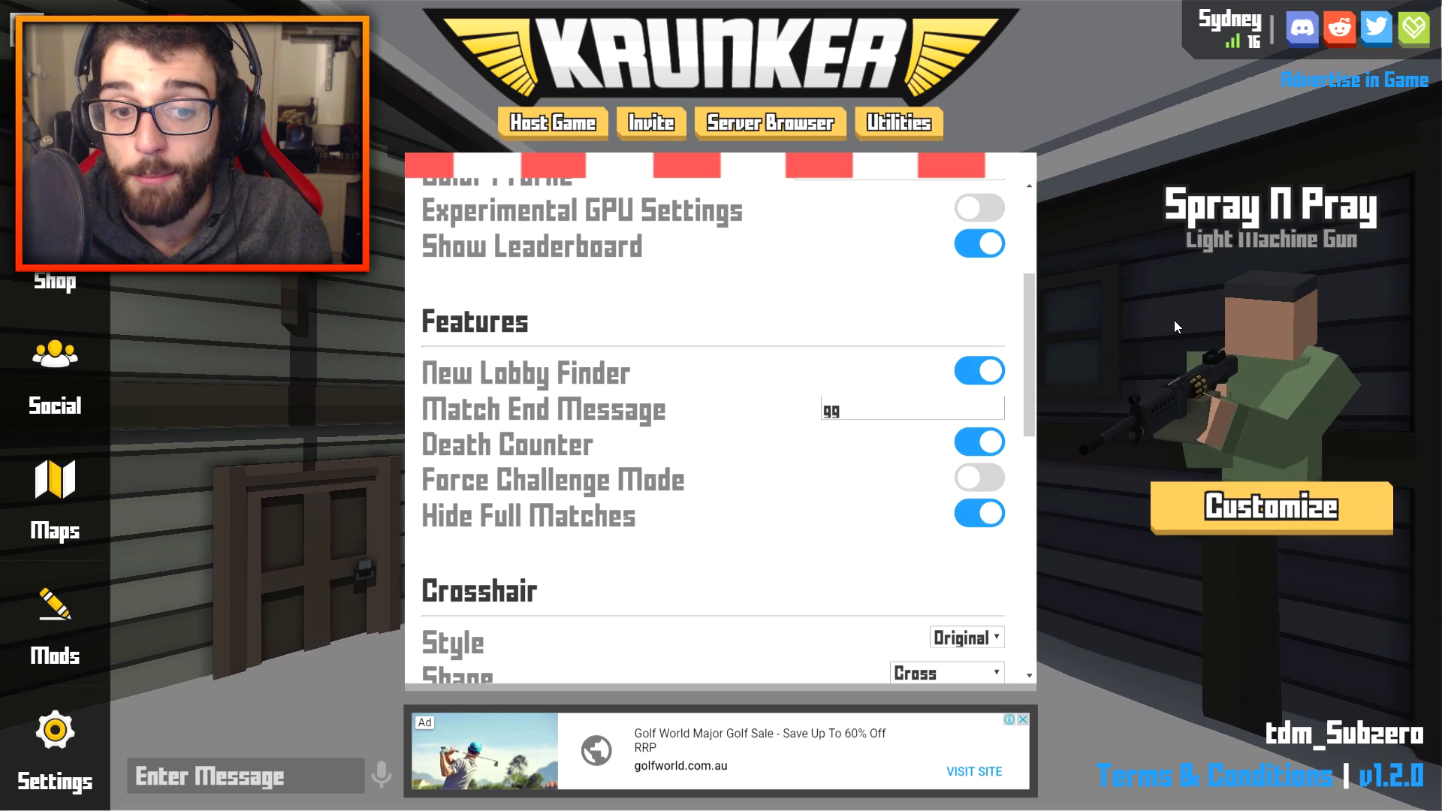
left_click_drag(848, 409, 727, 421)
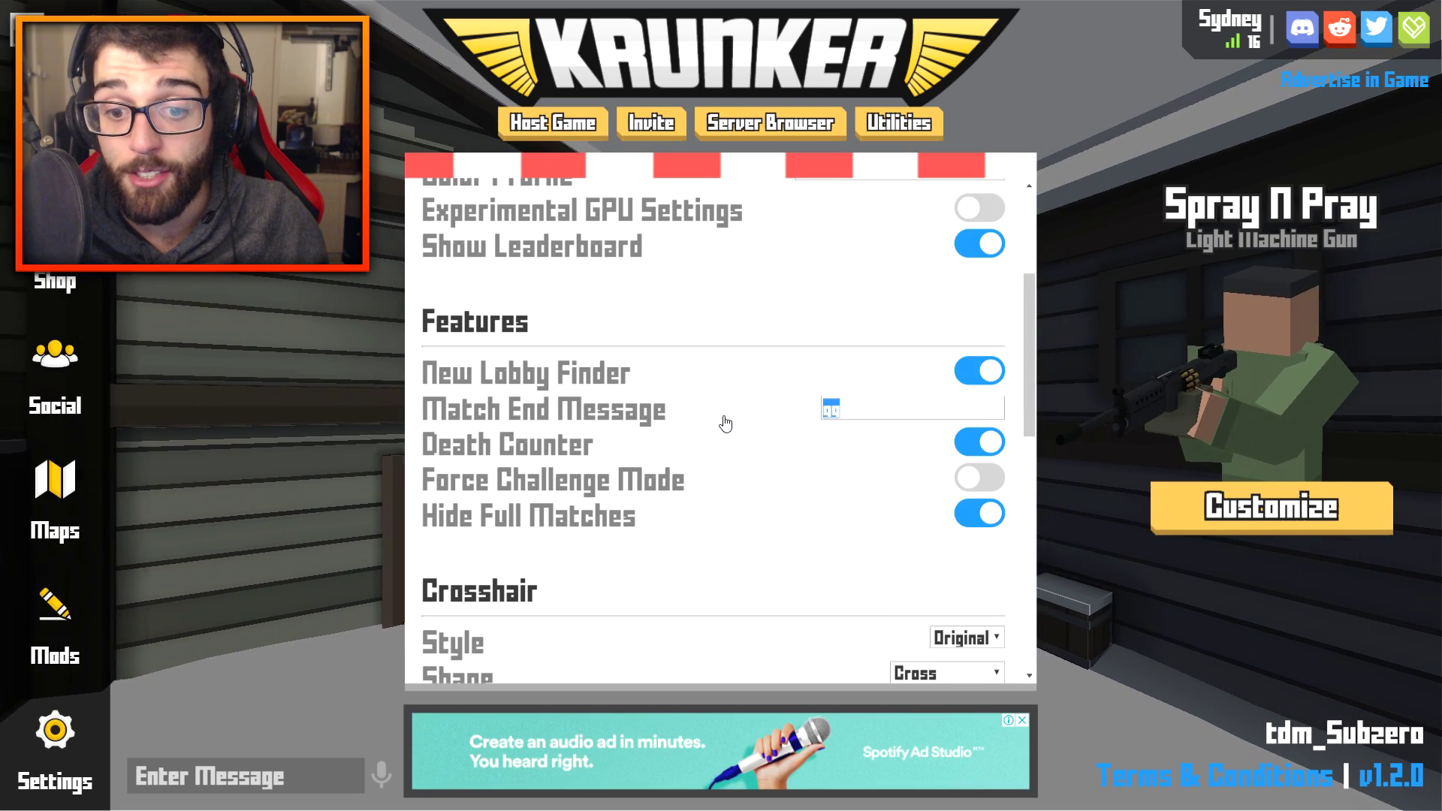
type("efrewssgse")
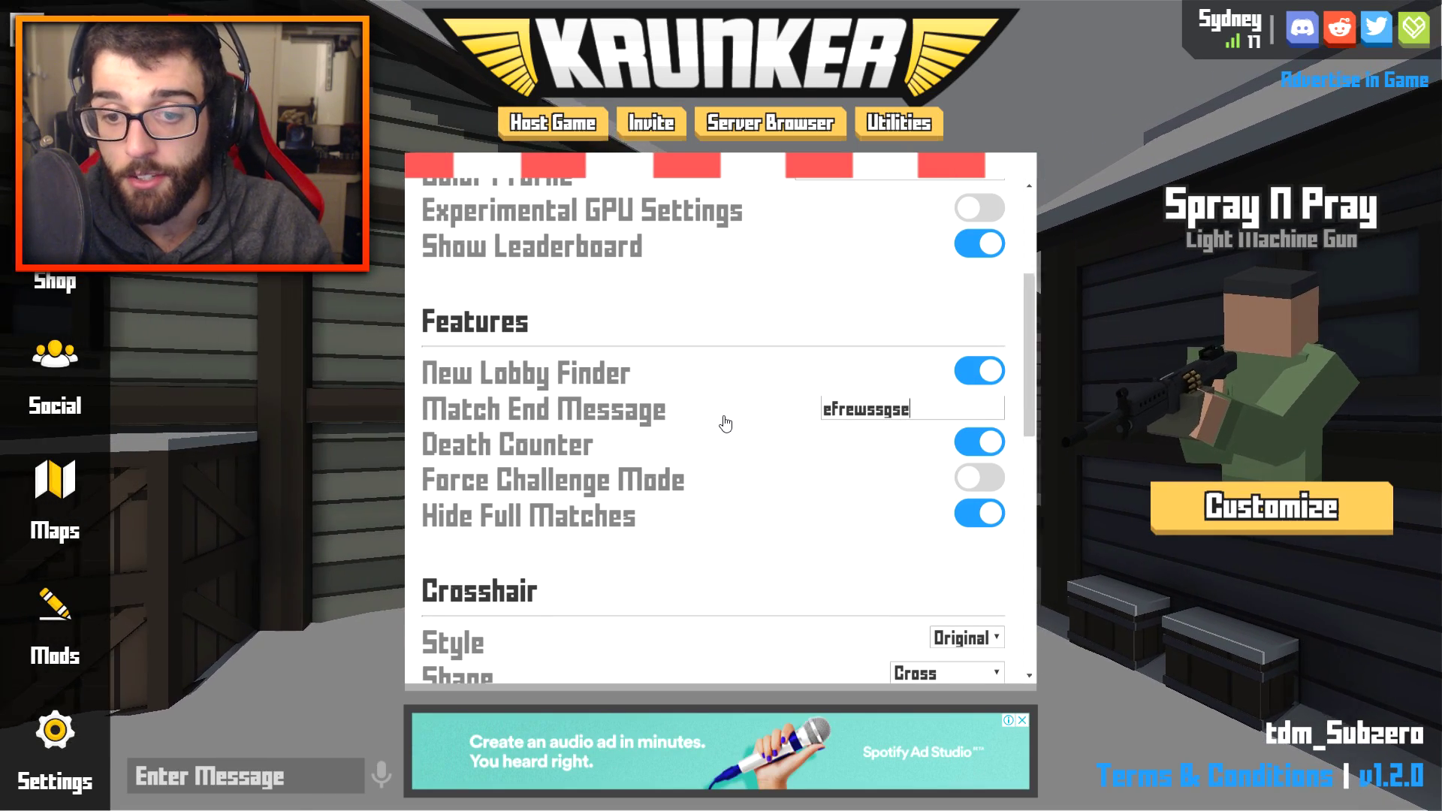
key("BackSpace")
key("BackSpace")
key("BackSpace")
key("BackSpace")
key("BackSpace")
key("BackSpace")
key("BackSpace")
key("BackSpace")
key("BackSpace")
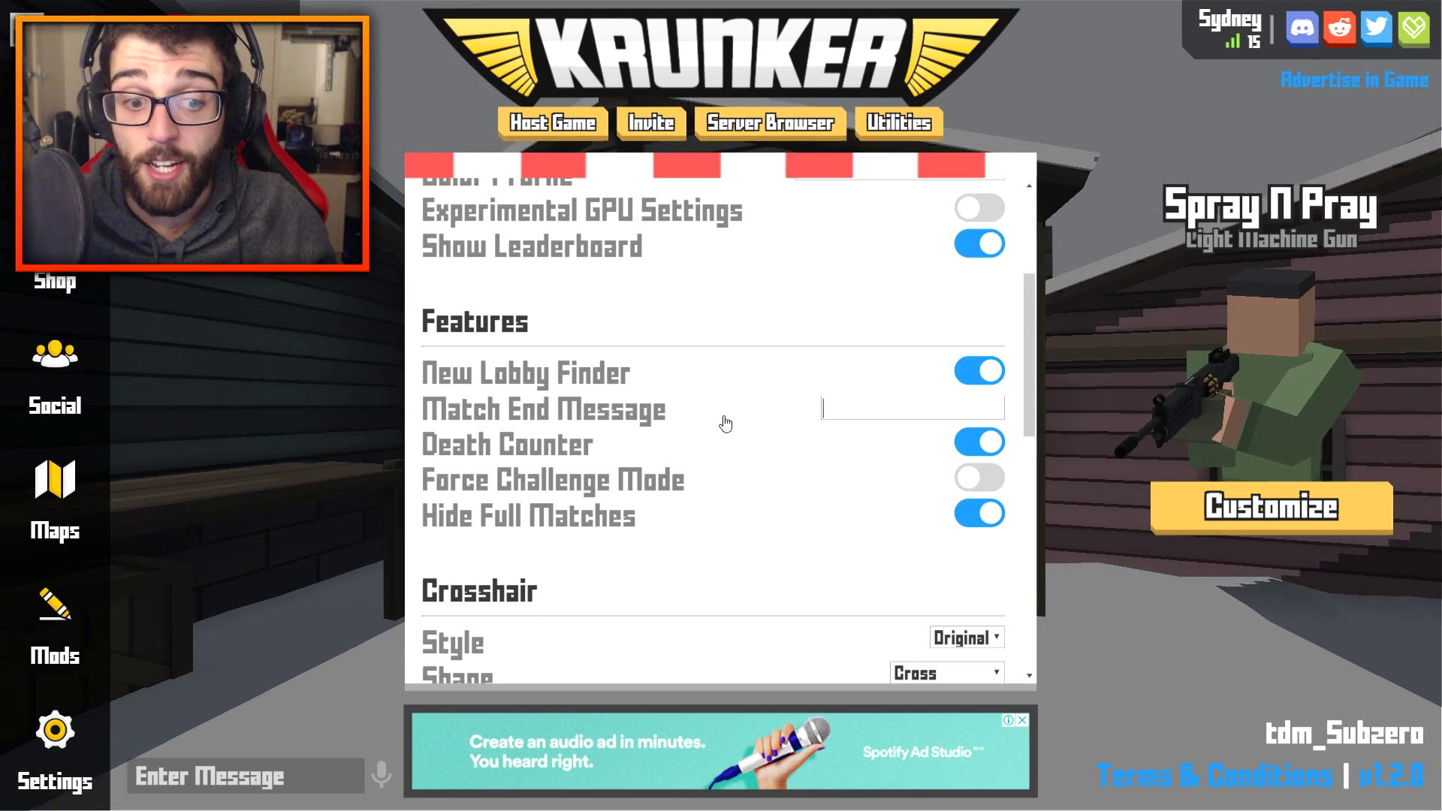
scroll(725, 424, "down", 1)
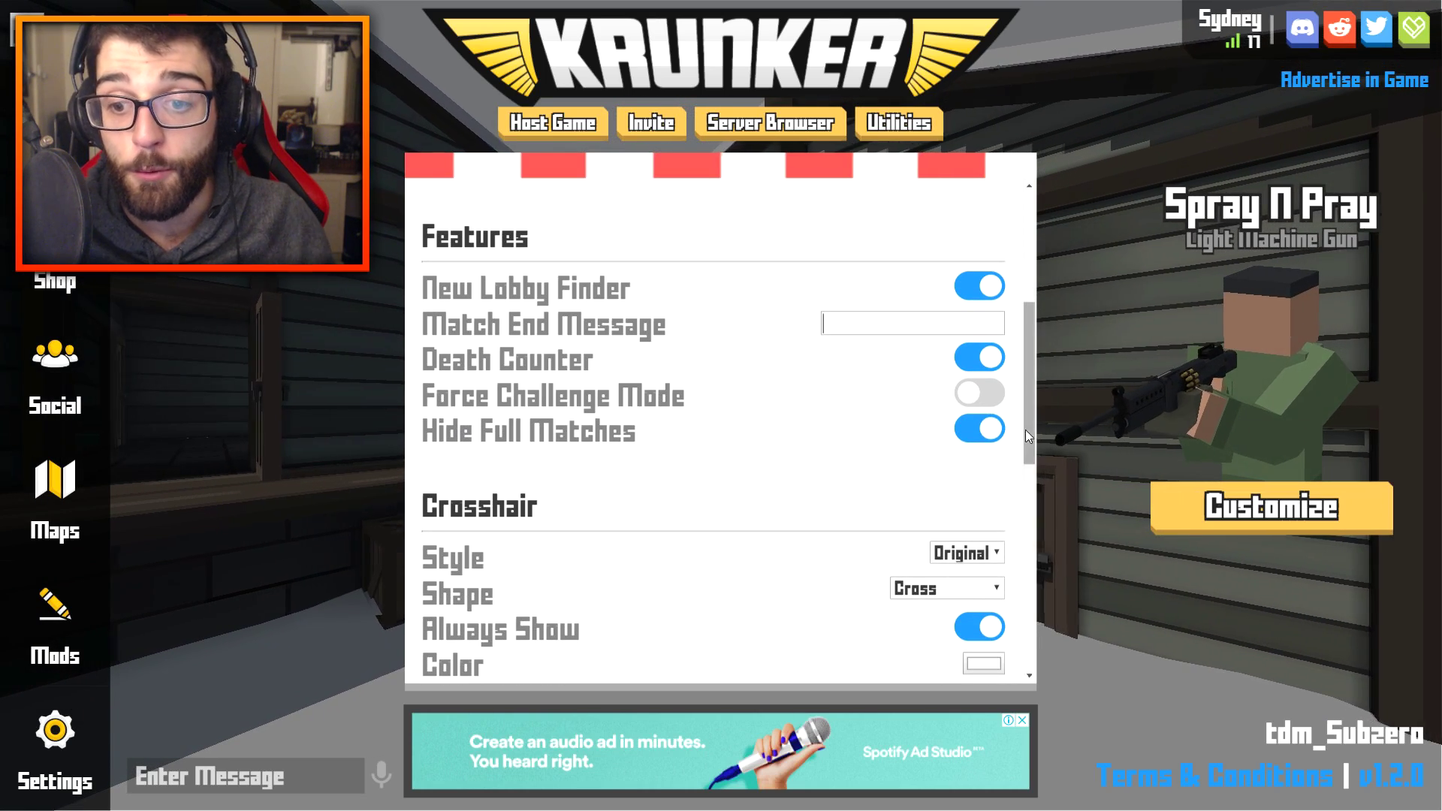
left_click(1080, 303)
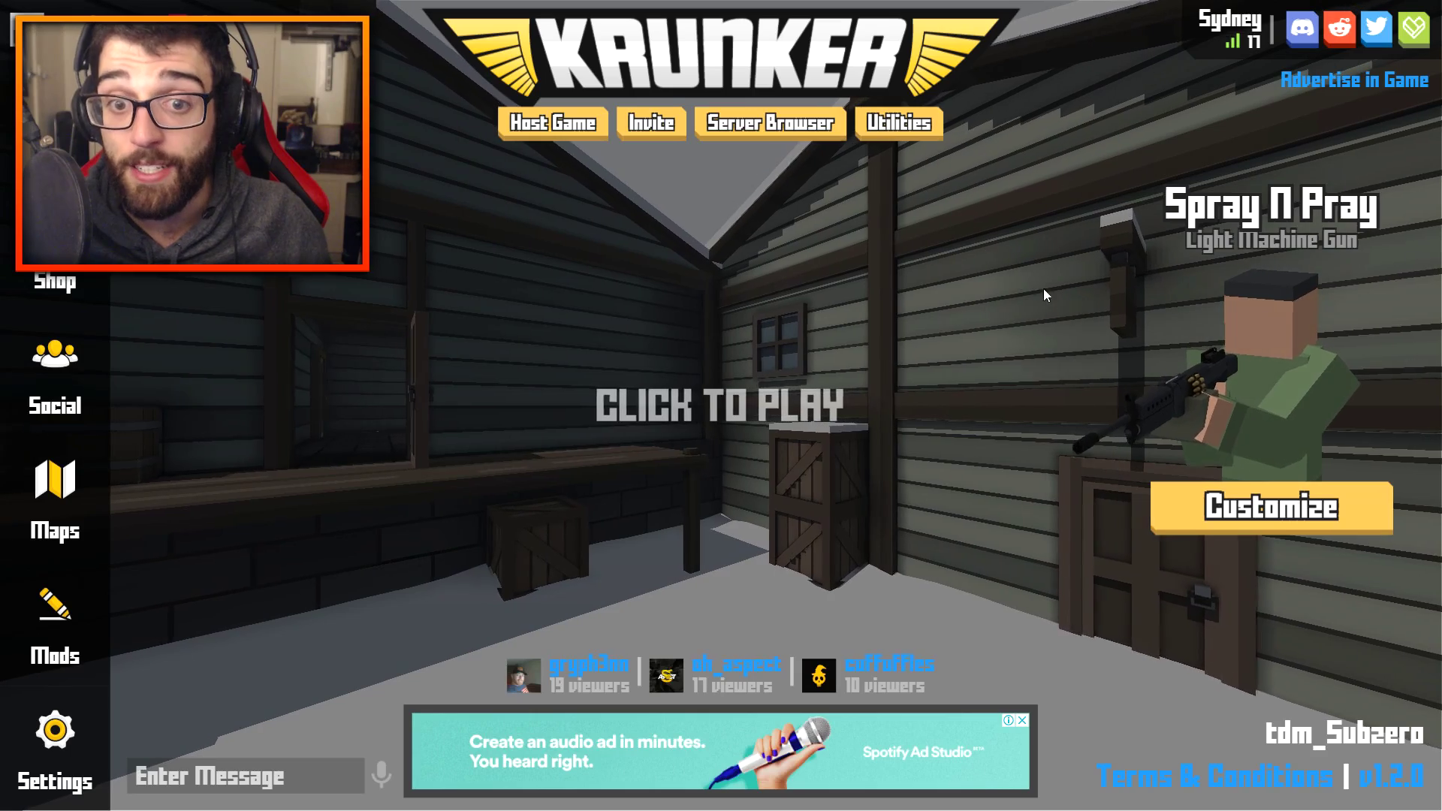
Step: Look through the Server Browser list of Sydney servers, then close it
left_click(780, 141)
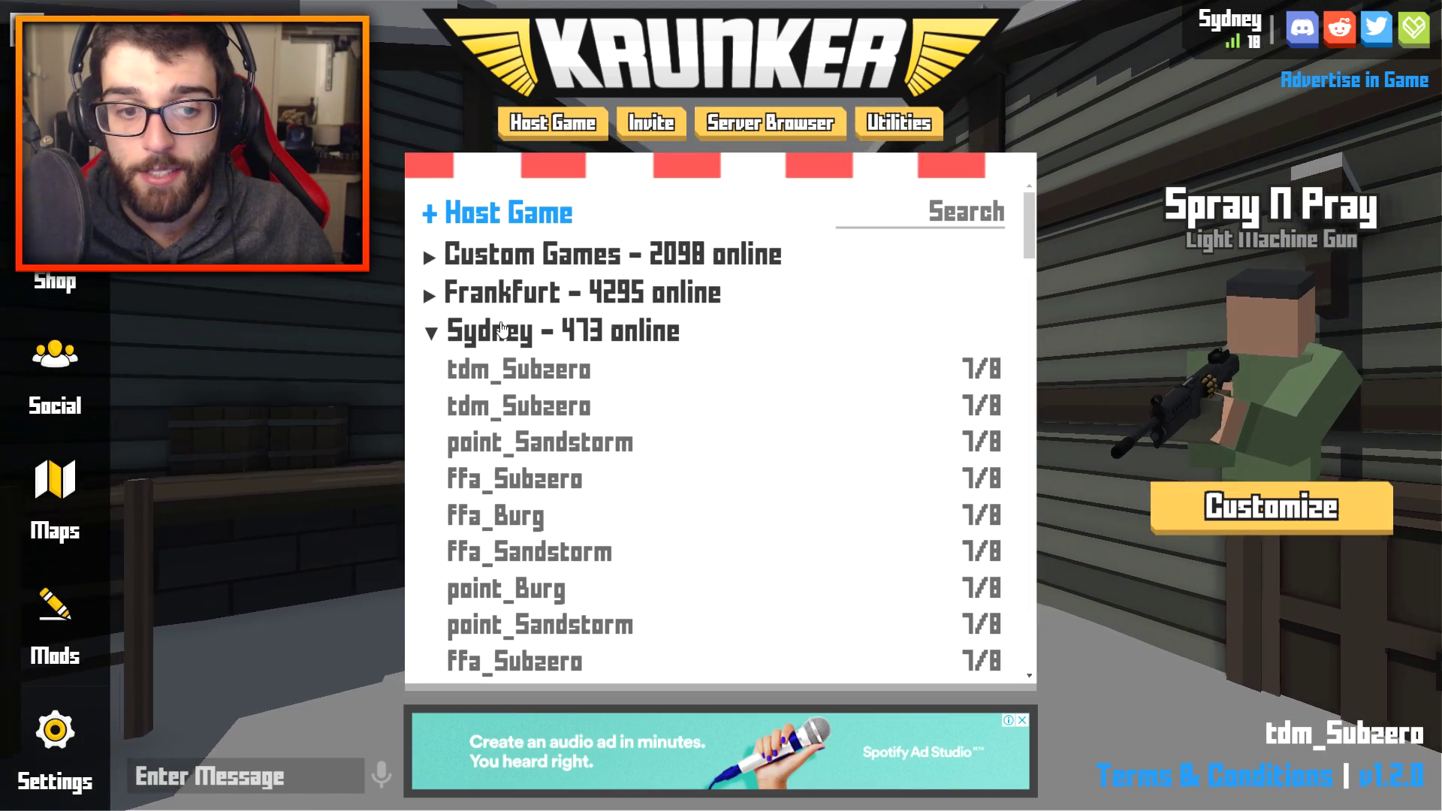
scroll(602, 350, "down", 4)
scroll(804, 377, "up", 4)
scroll(813, 376, "down", 6)
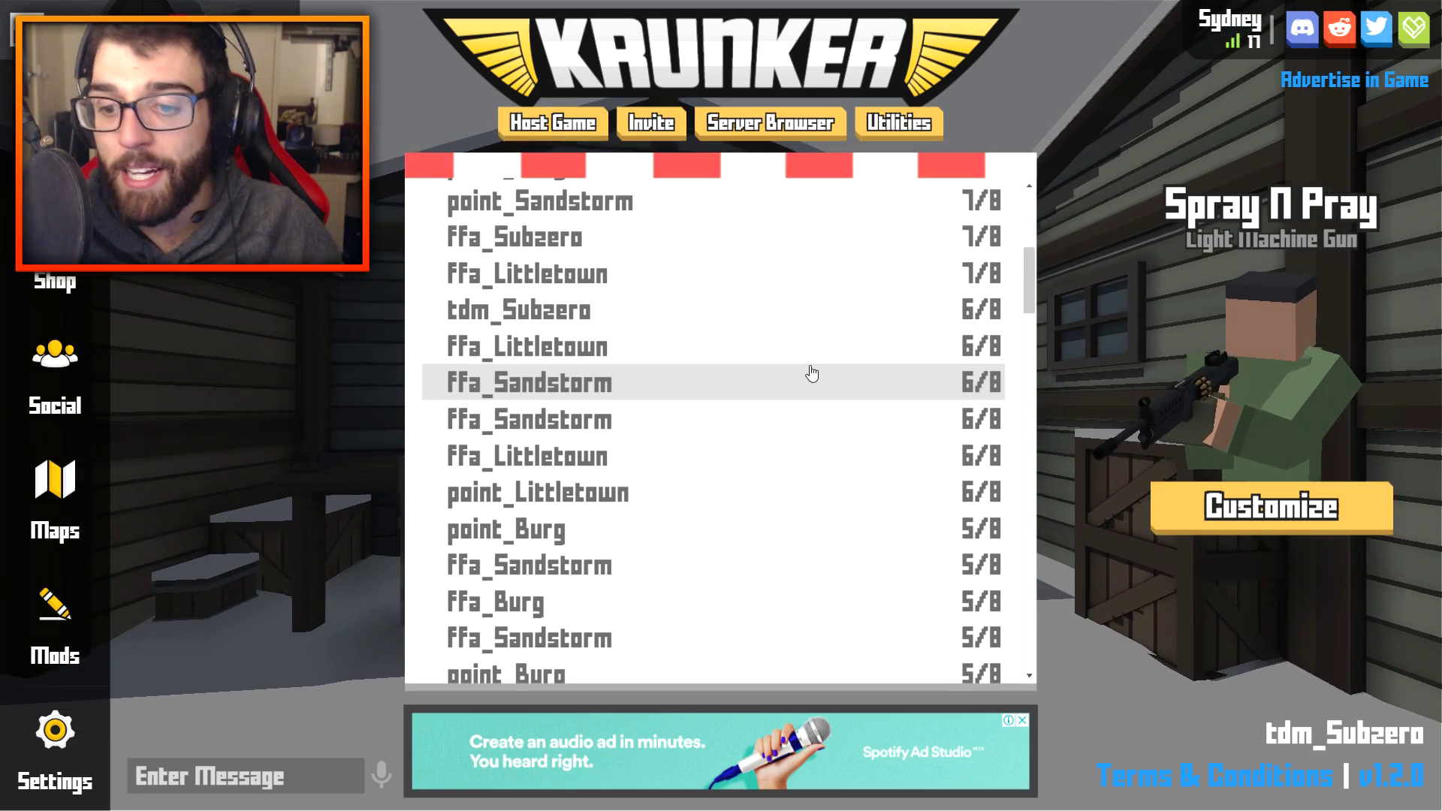
scroll(809, 375, "up", 4)
scroll(812, 373, "up", 2)
left_click(1076, 265)
Step: Turn off Hide Full Matches in Utilities Lite
left_click(893, 124)
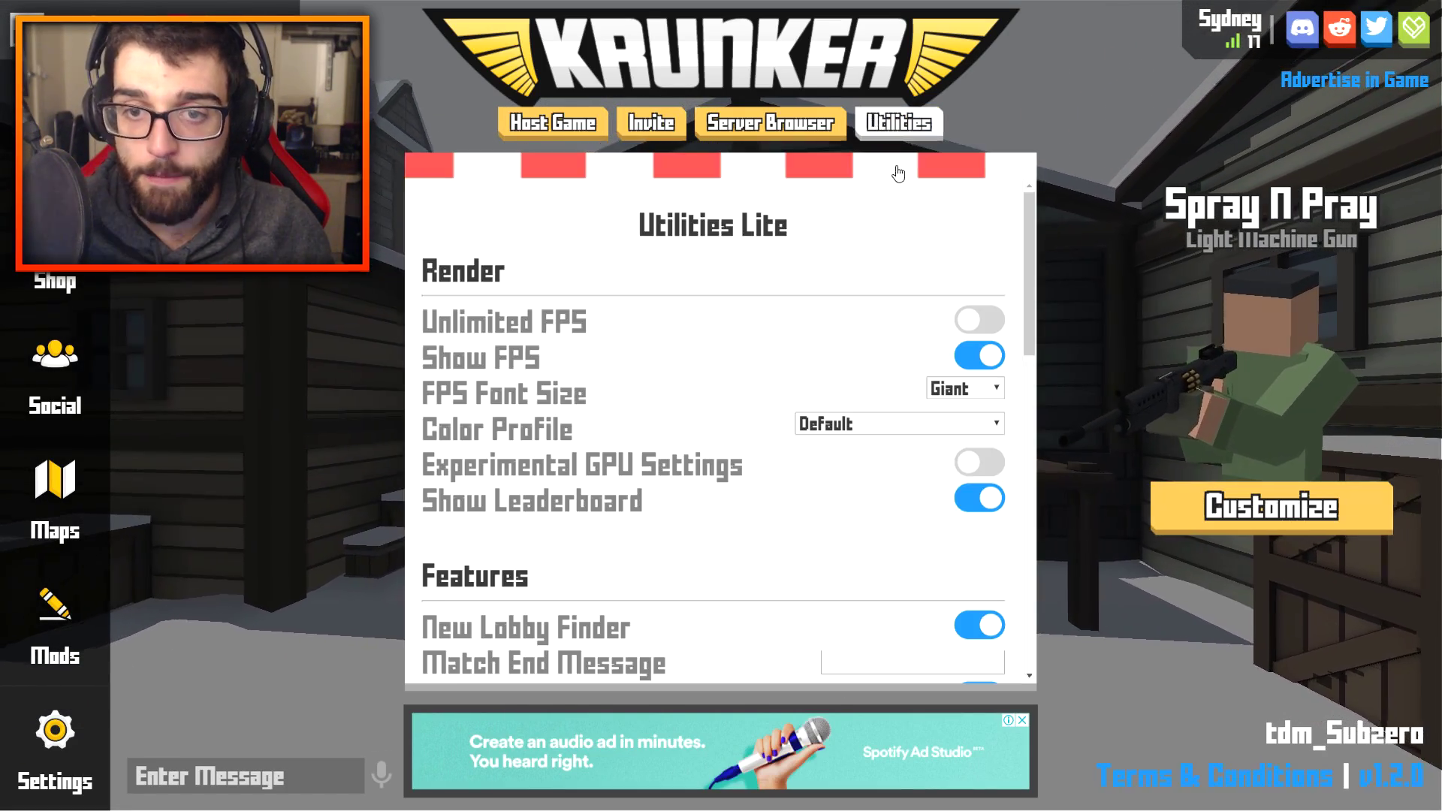
scroll(991, 541, "down", 5)
left_click(978, 428)
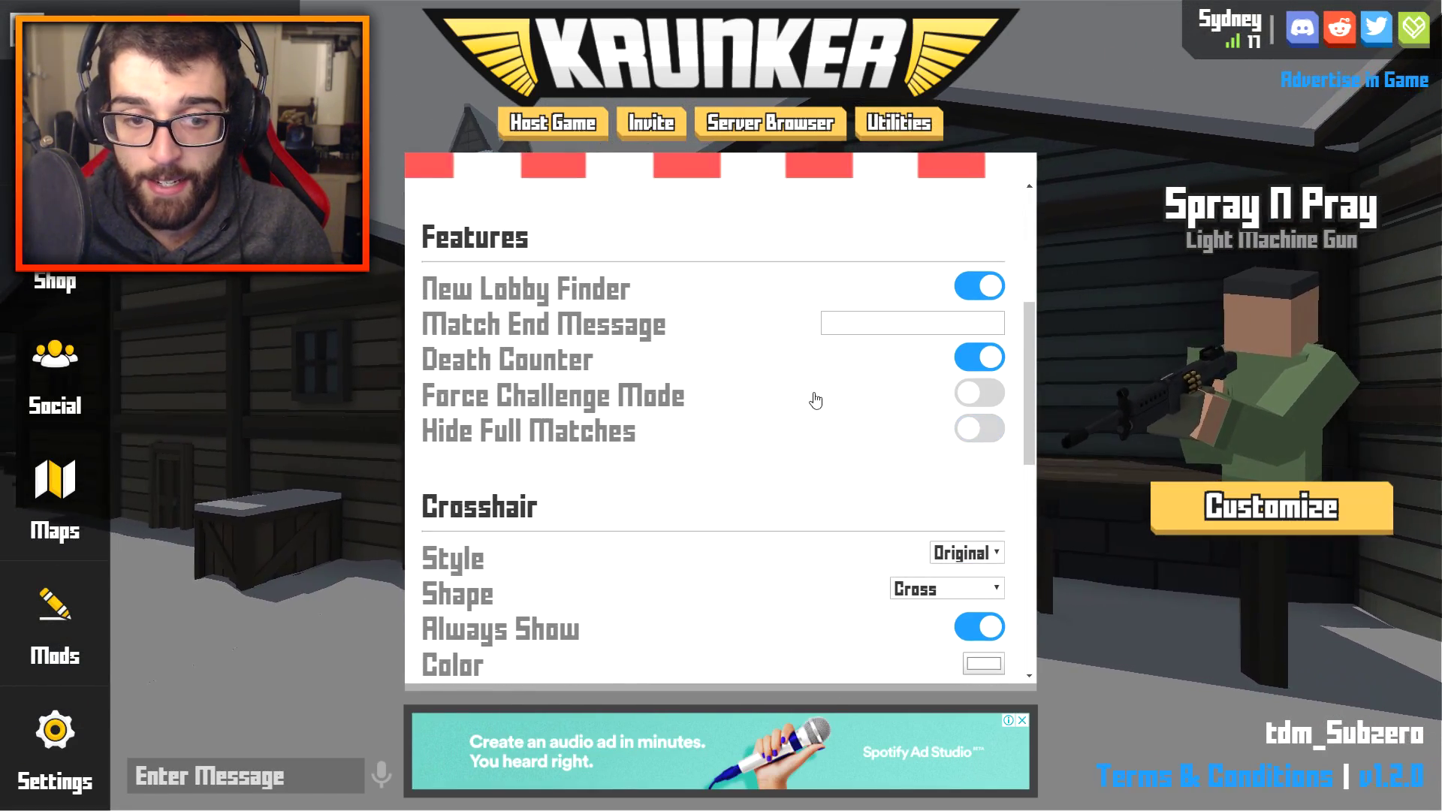
left_click(1119, 343)
Step: Recheck the server list now showing full 8/8 servers and pick ffa_Littletown
left_click(768, 124)
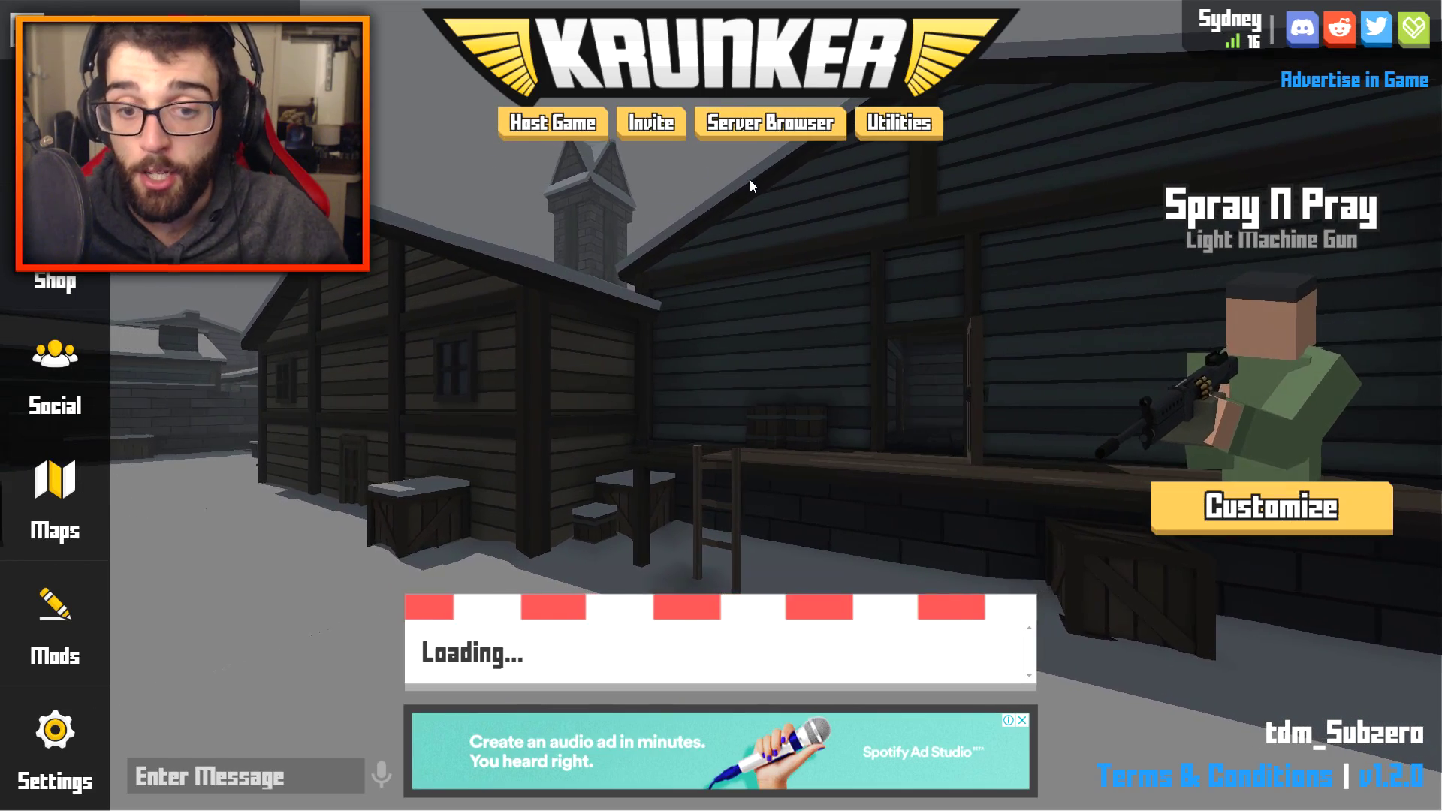
scroll(733, 367, "down", 3)
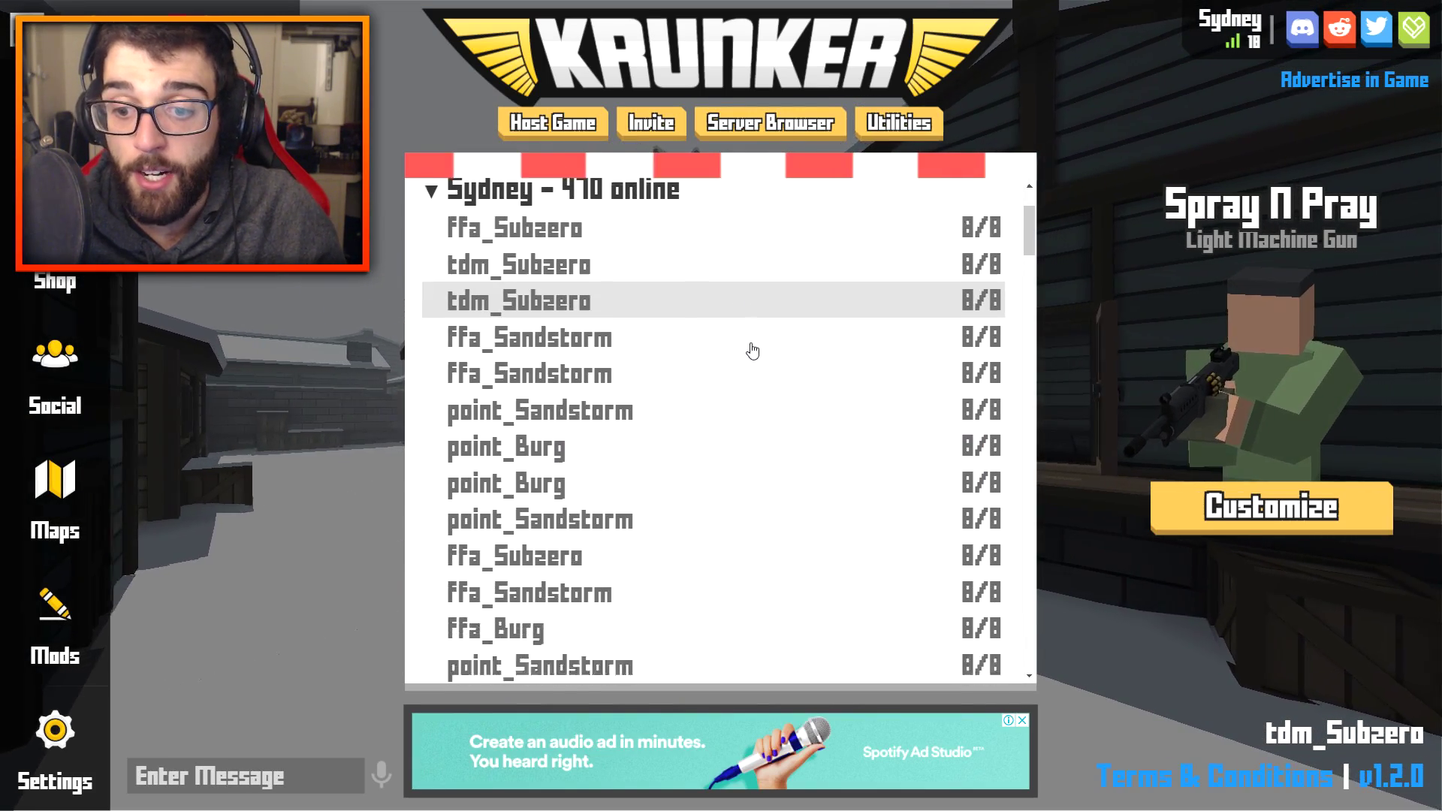
scroll(749, 345, "down", 10)
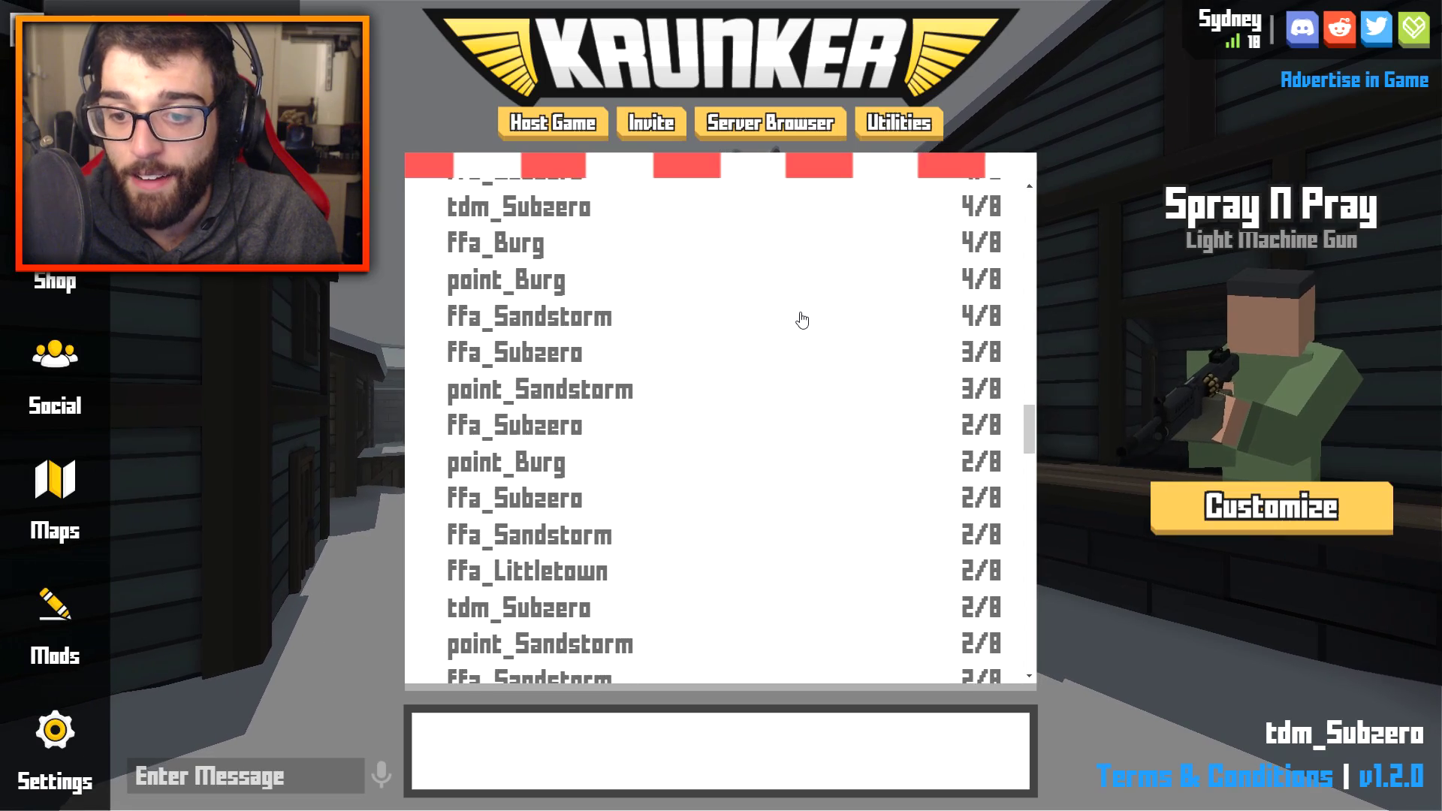
scroll(801, 319, "up", 5)
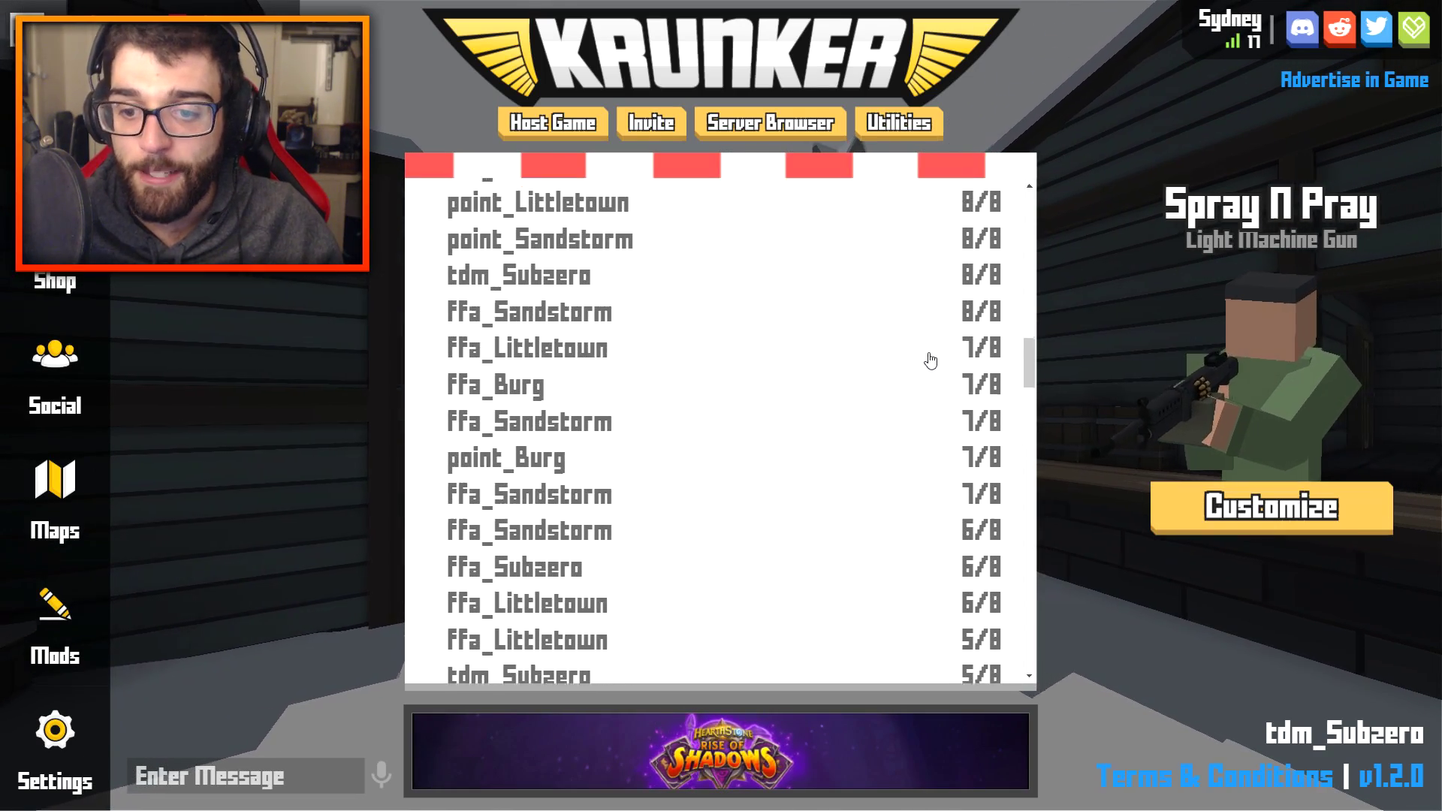
left_click(947, 338)
left_click(55, 751)
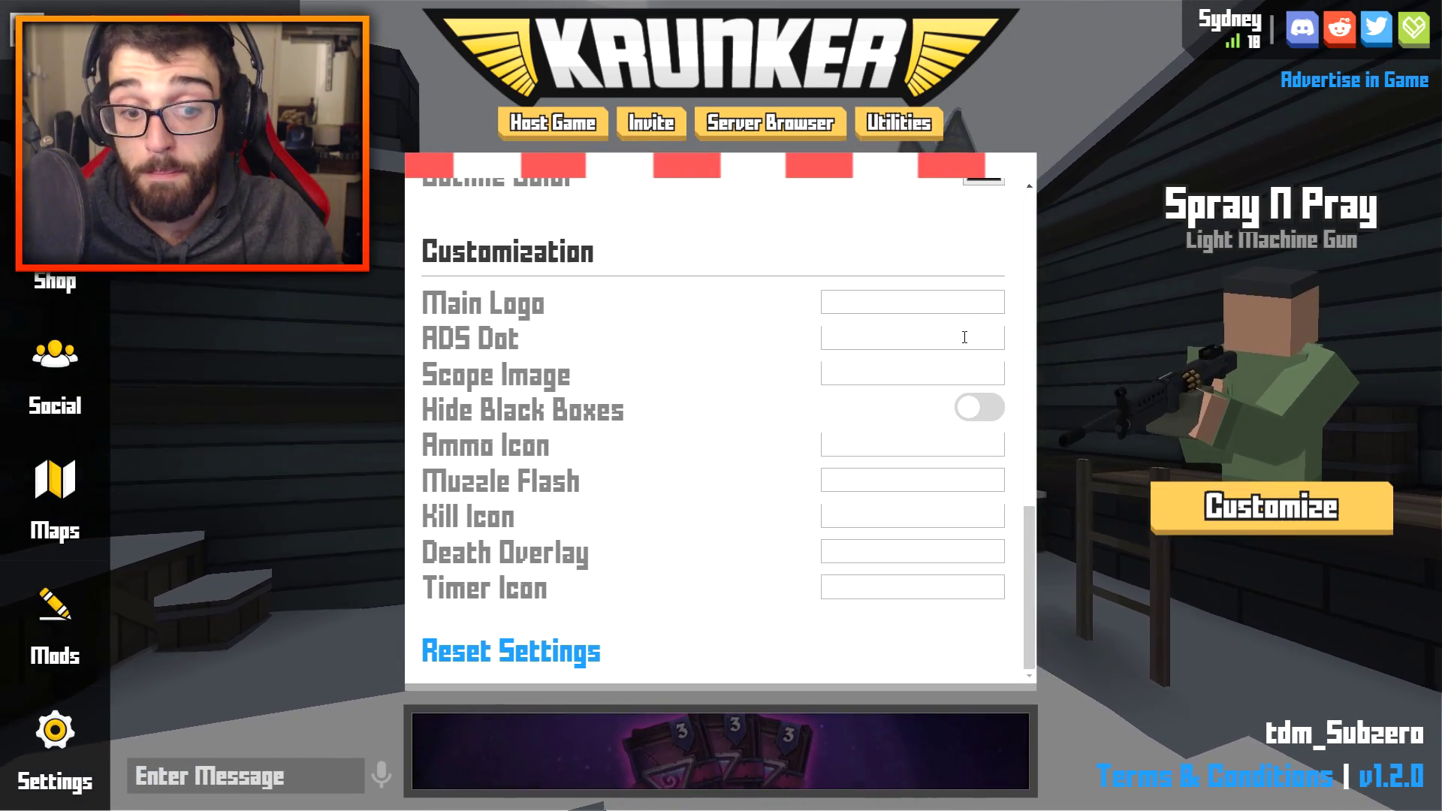
scroll(952, 359, "up", 10)
left_click(897, 122)
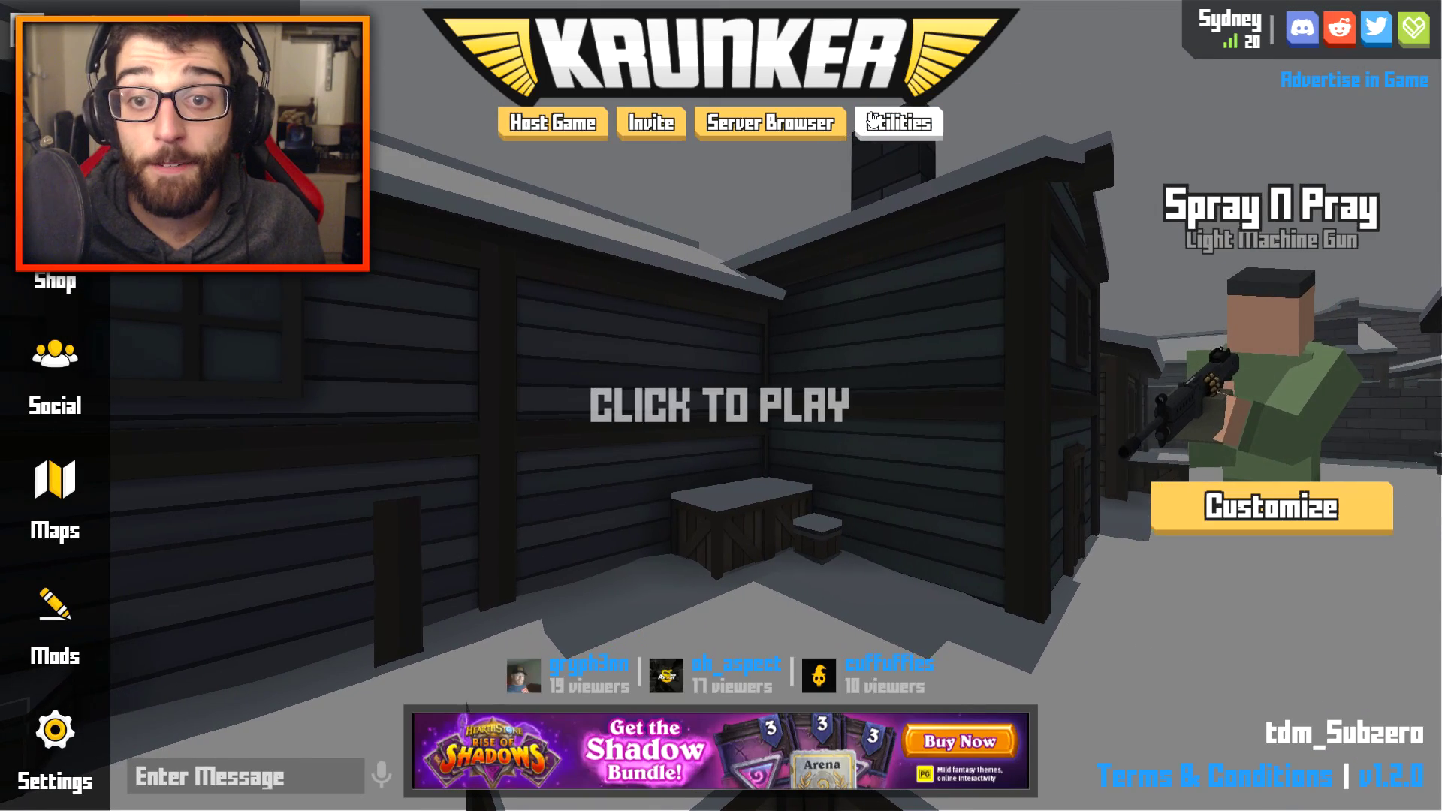
Step: Set Crosshair Style to Custom with a red Hollow Circle, length 36 and thickness 6
left_click(873, 121)
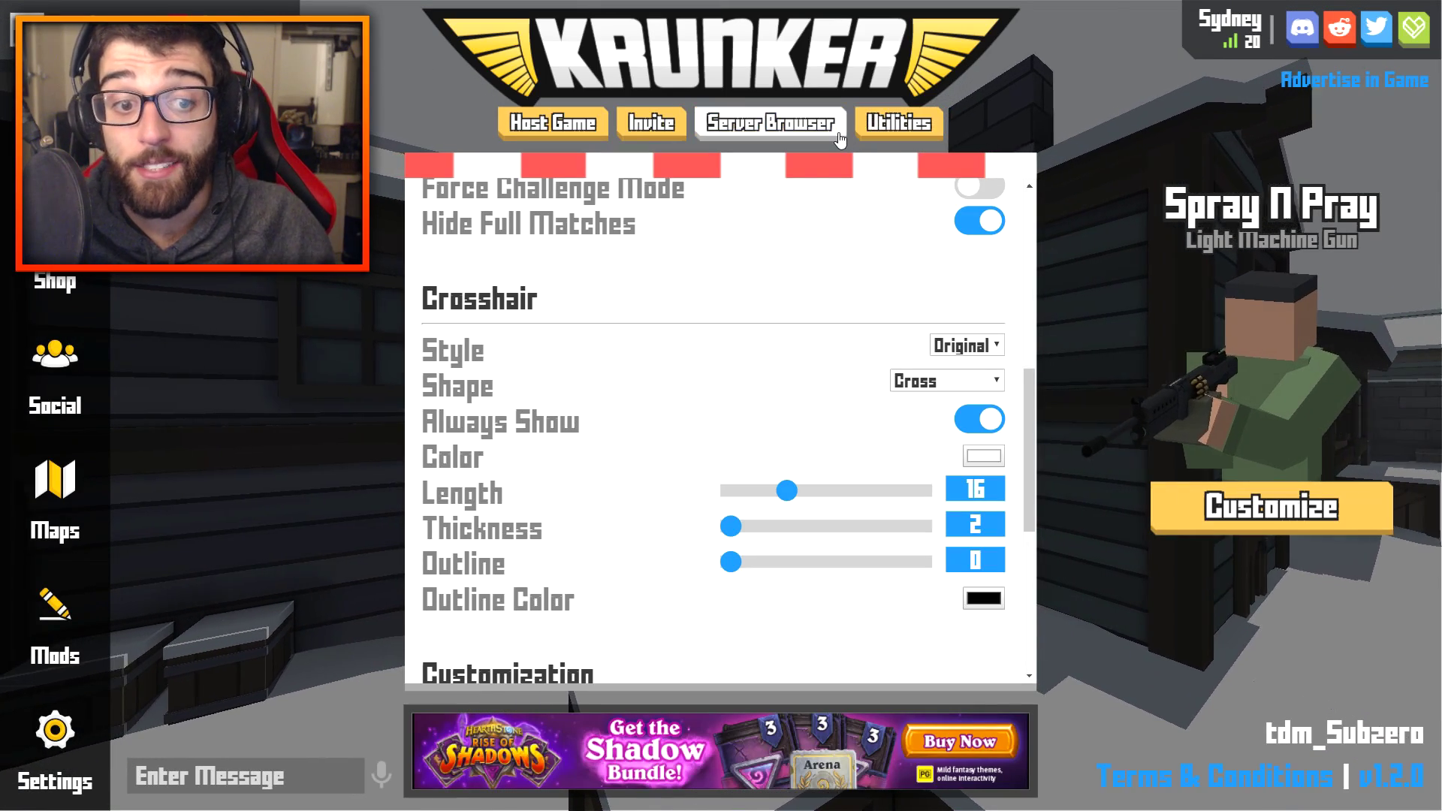
left_click(958, 344)
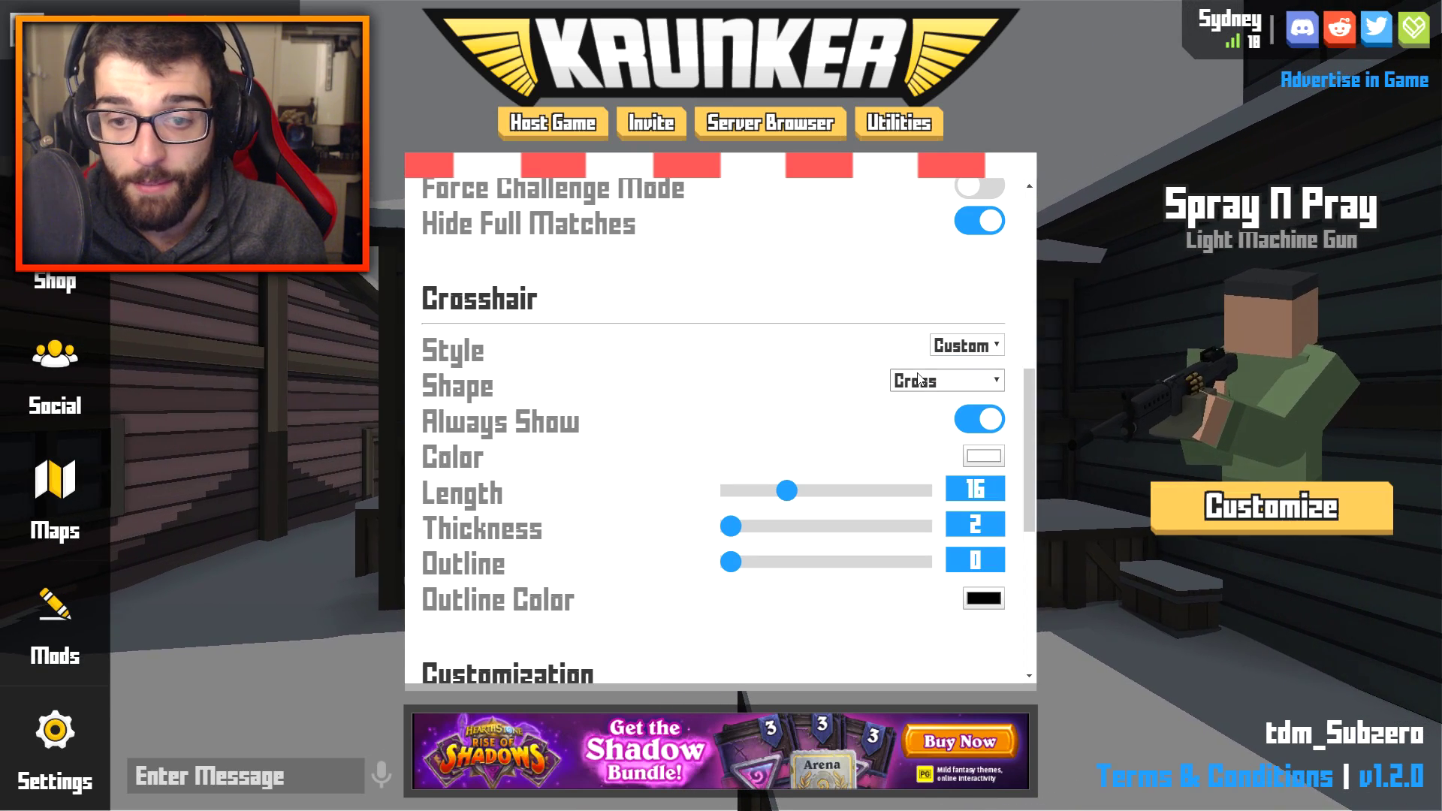
left_click(931, 380)
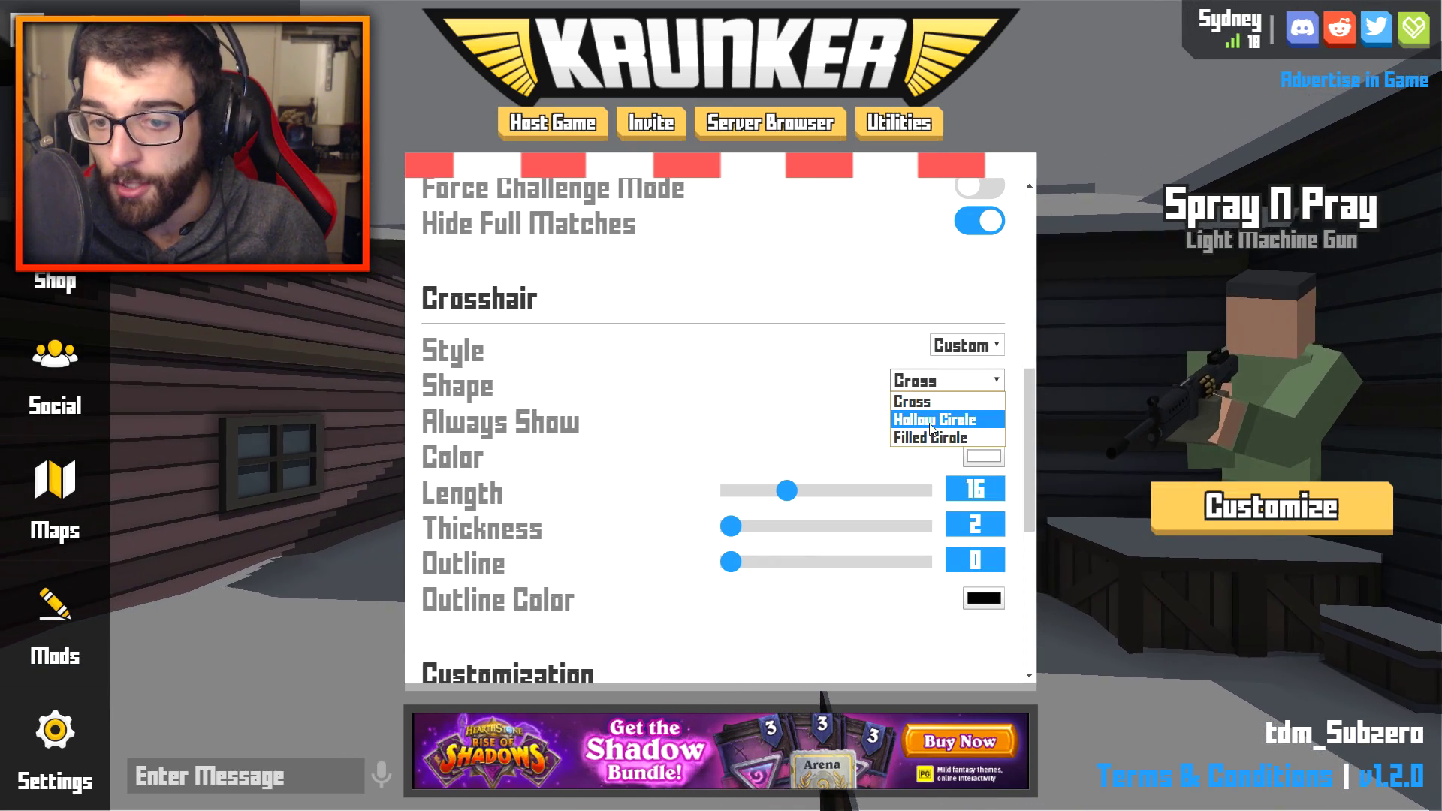
scroll(976, 391, "down", 3)
scroll(1010, 313, "up", 1)
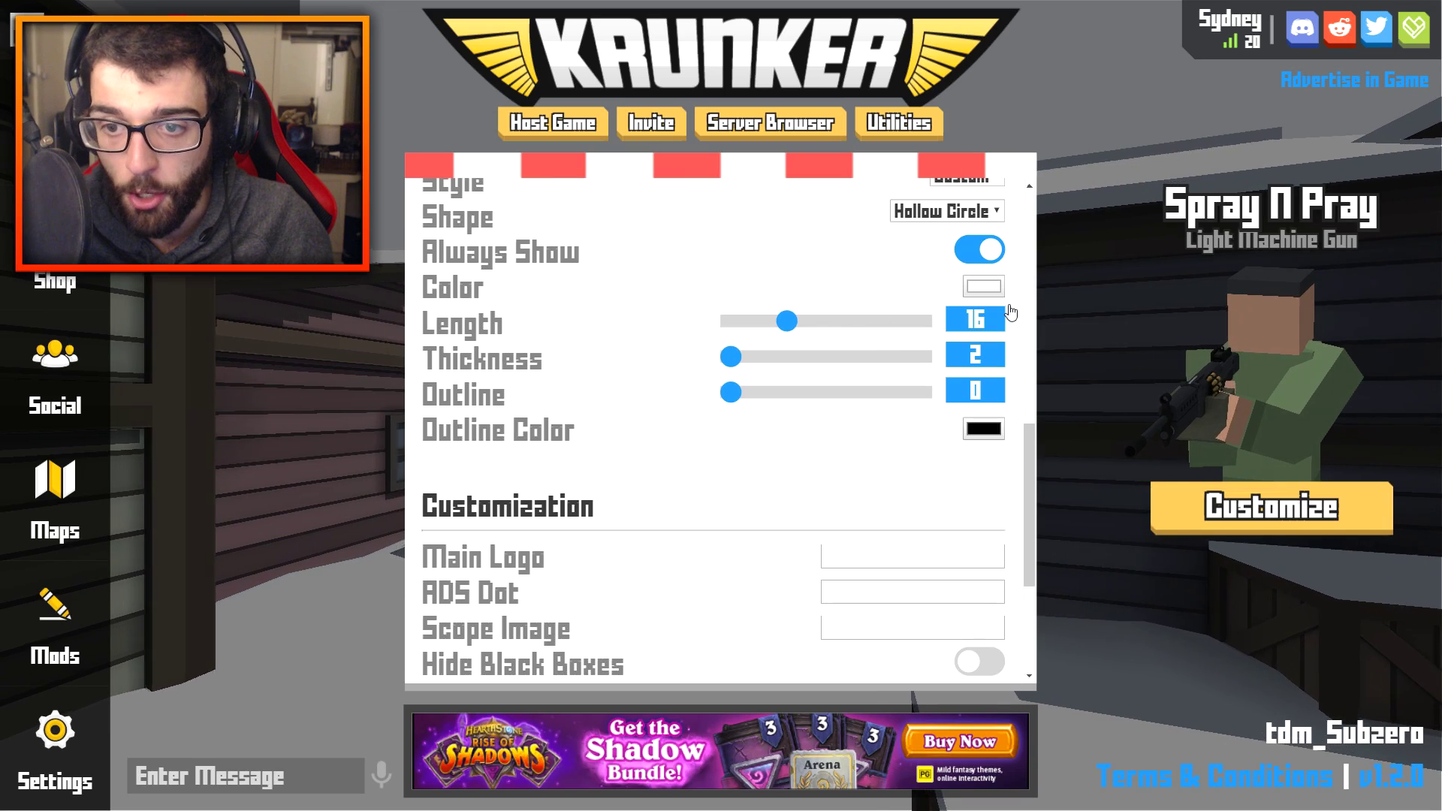
left_click(984, 287)
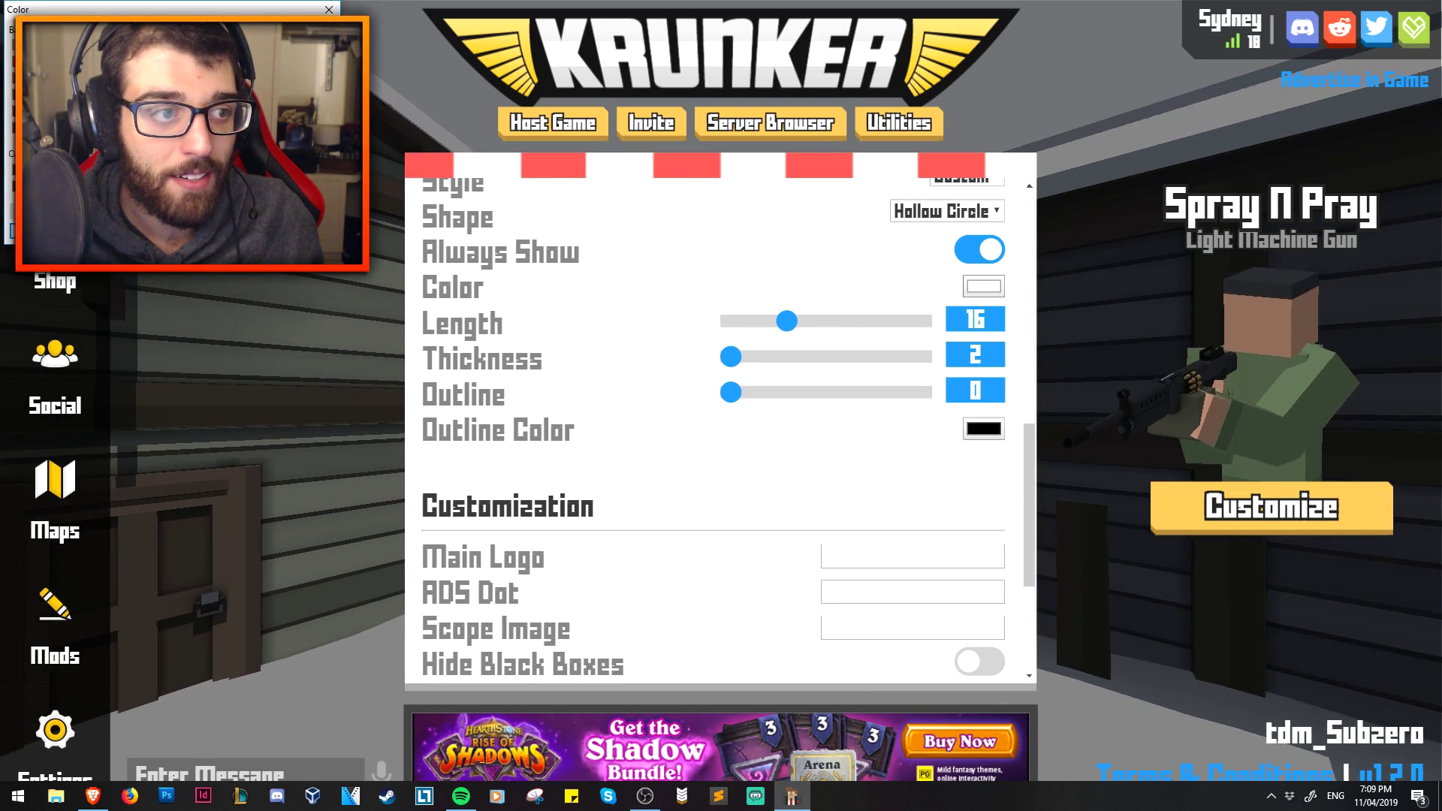
left_click(30, 225)
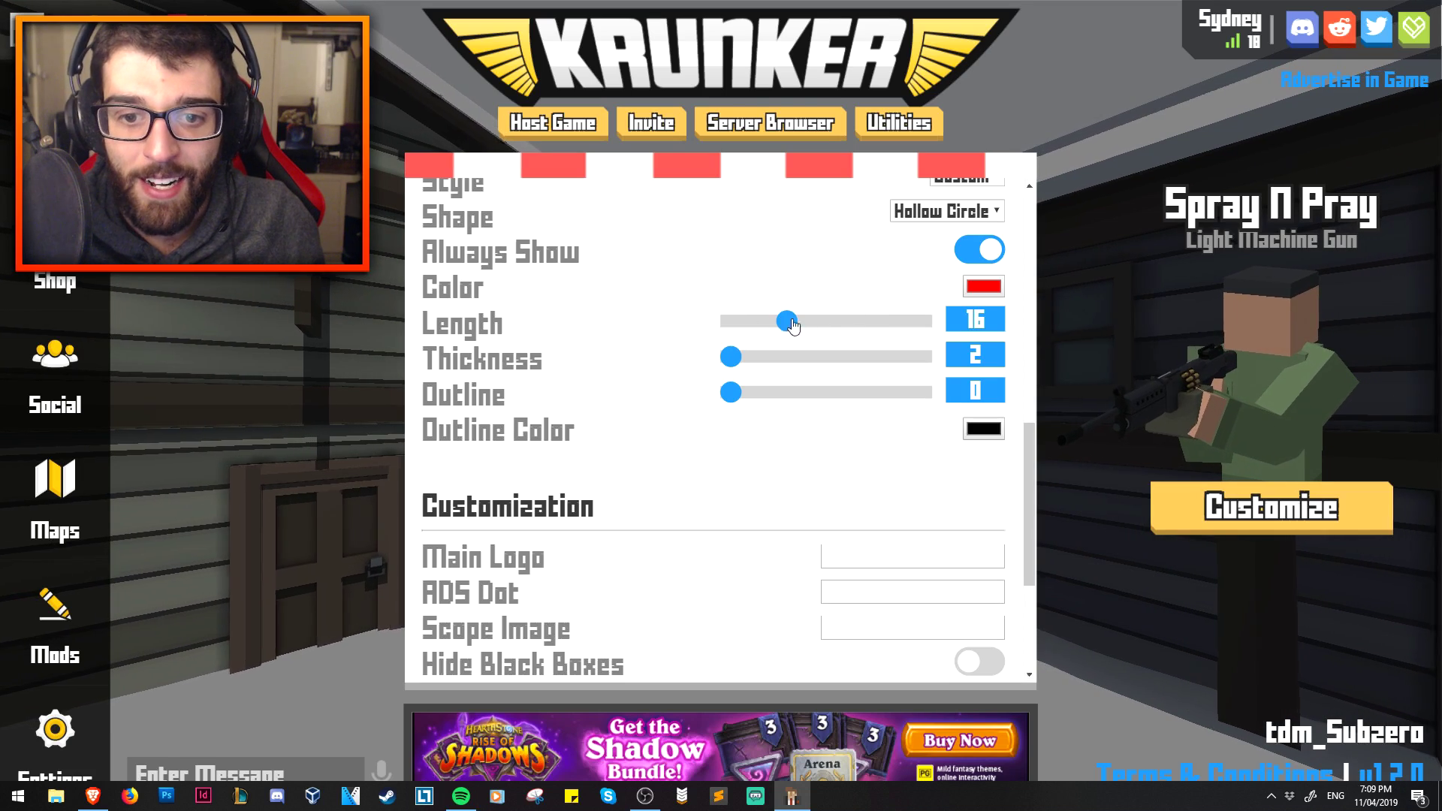
left_click_drag(743, 373, 761, 359)
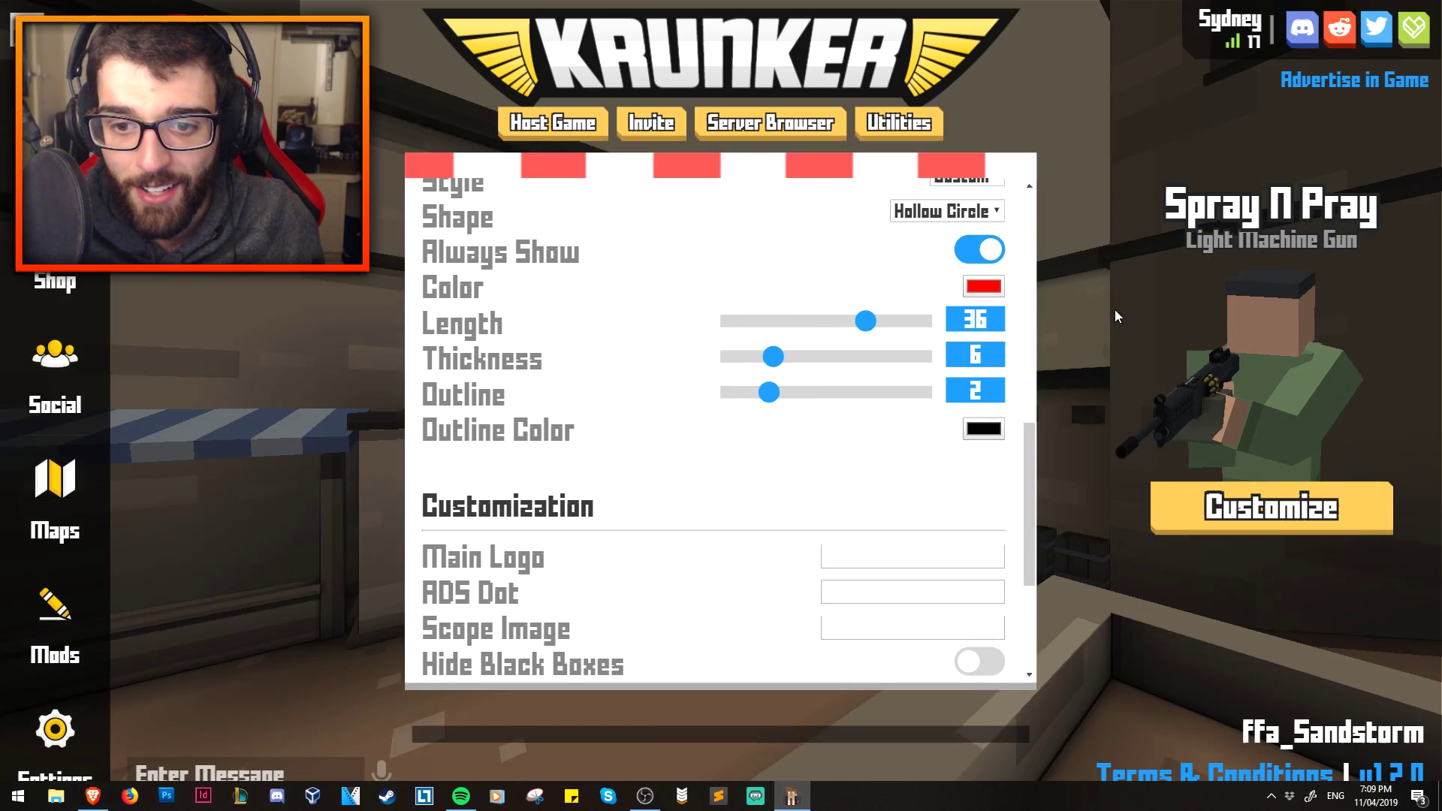
left_click(1114, 309)
Step: Test the red hollow-circle crosshair in ffa_Sandstorm, then return to the lobby's Utilities Lite settings
left_click(1047, 326)
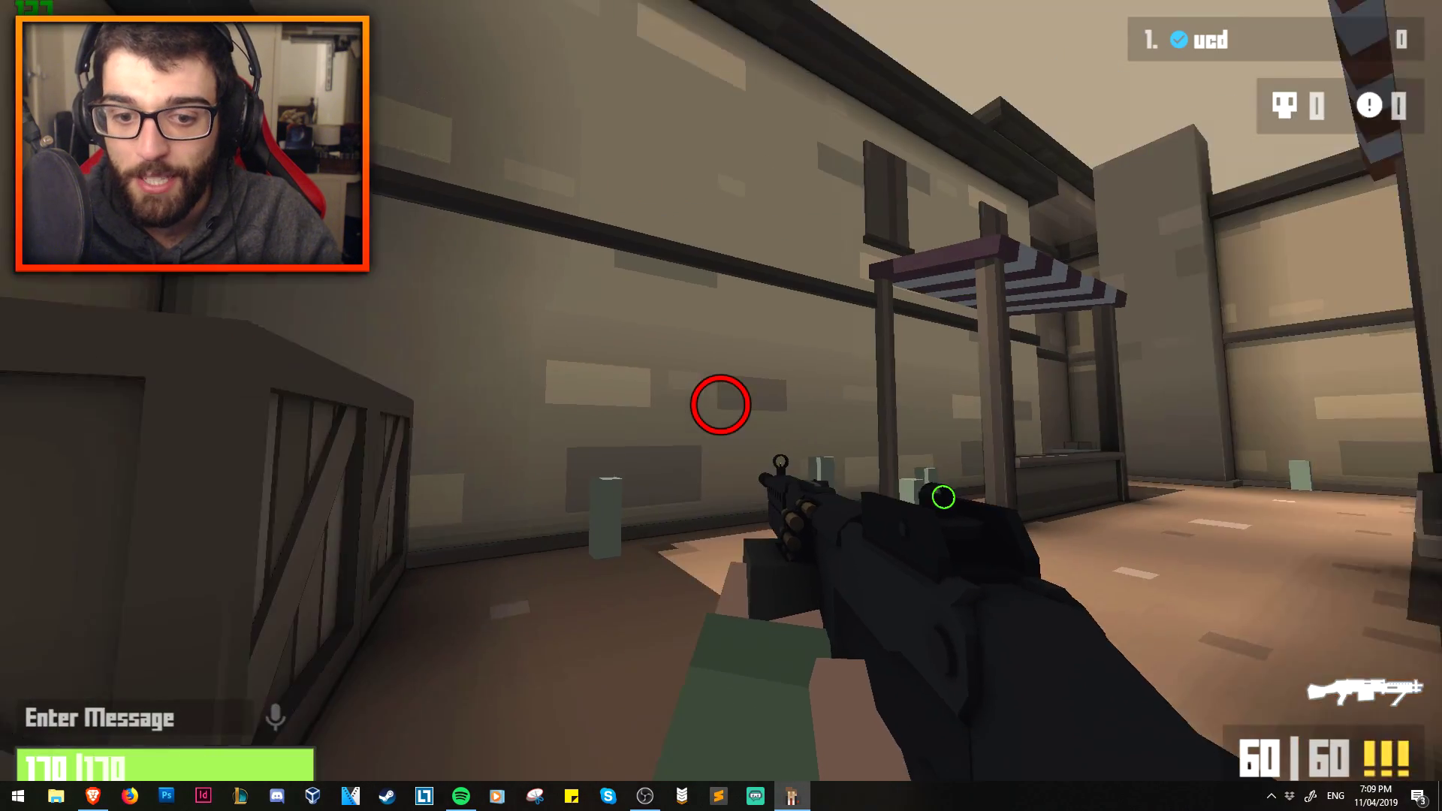
key("w")
right_click(721, 406)
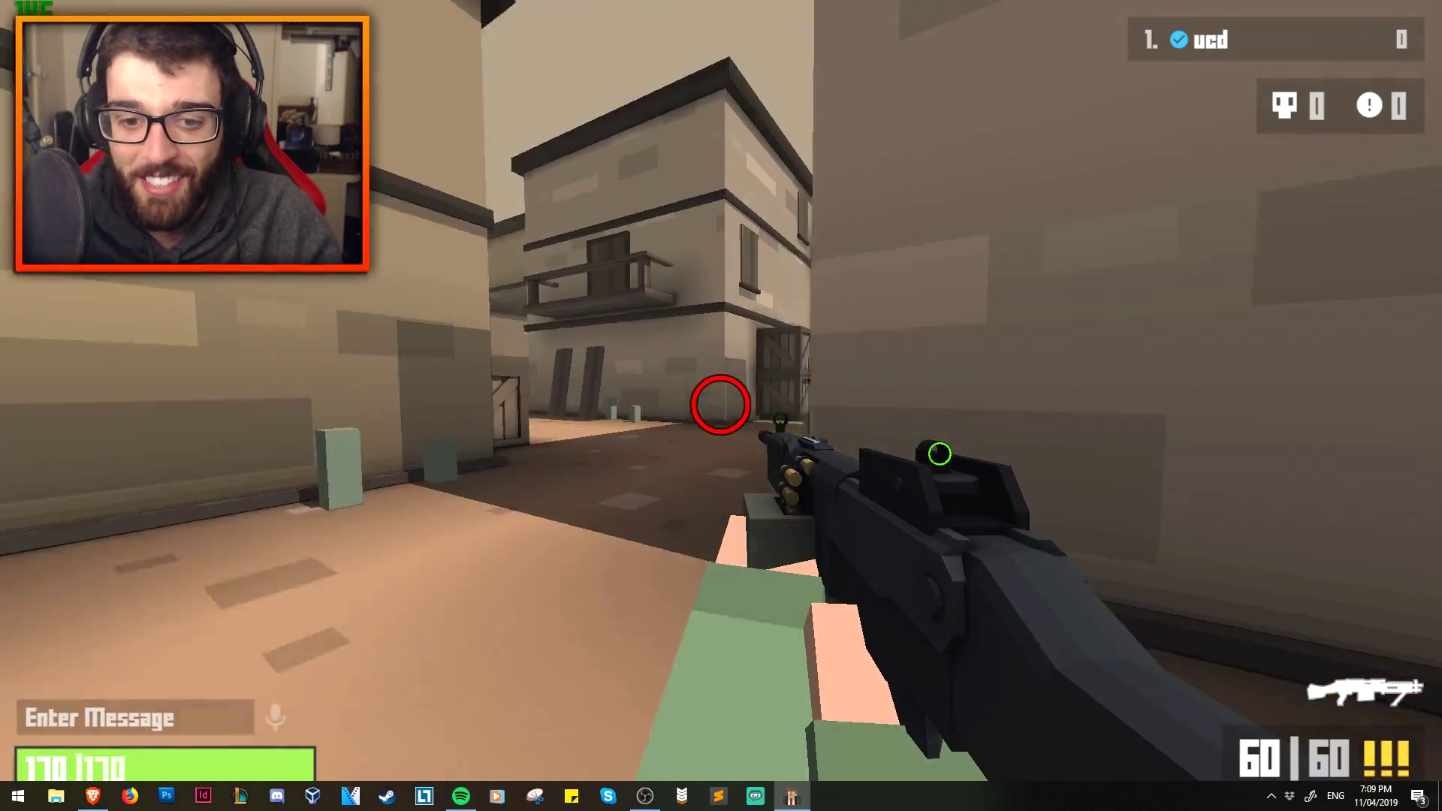
key("w")
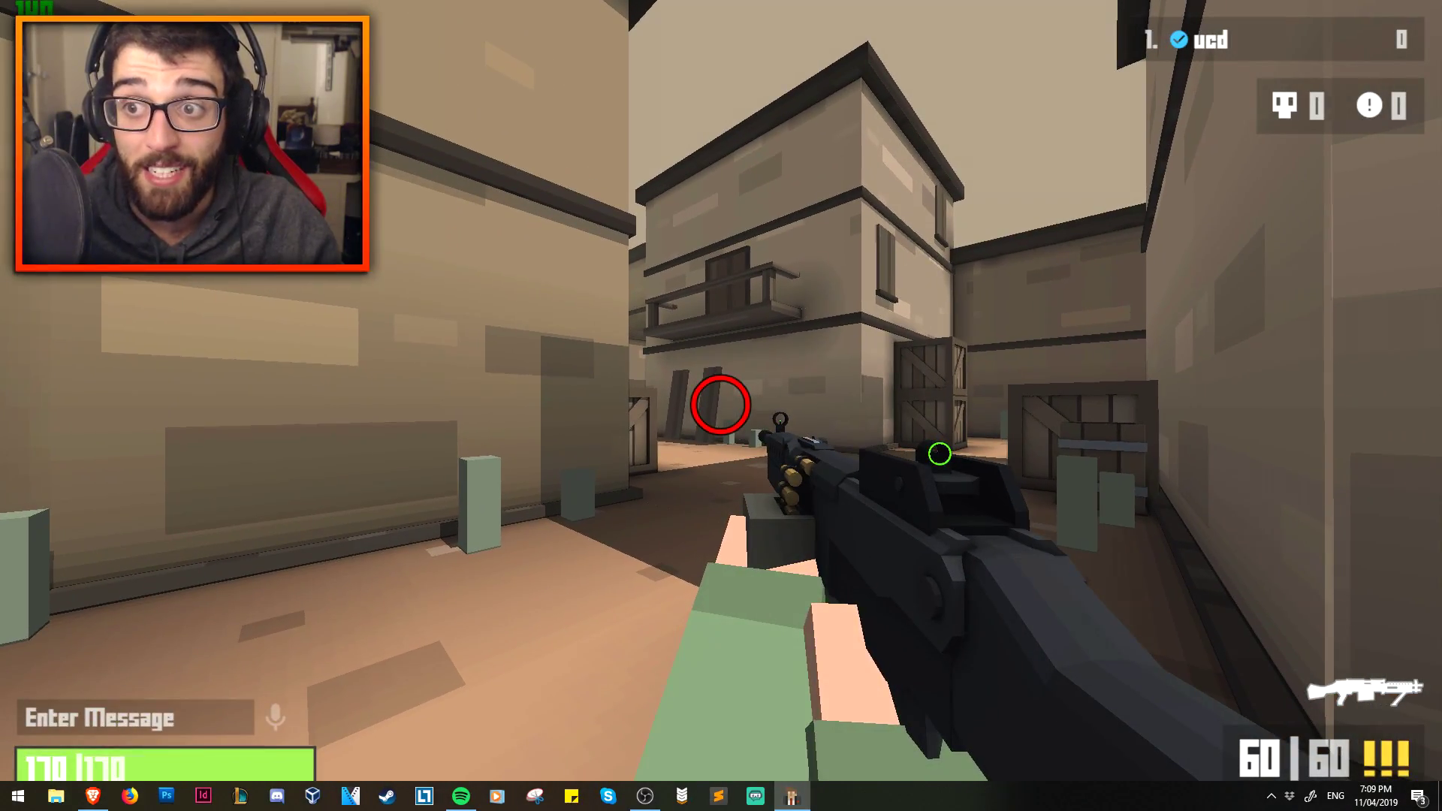
key("Escape")
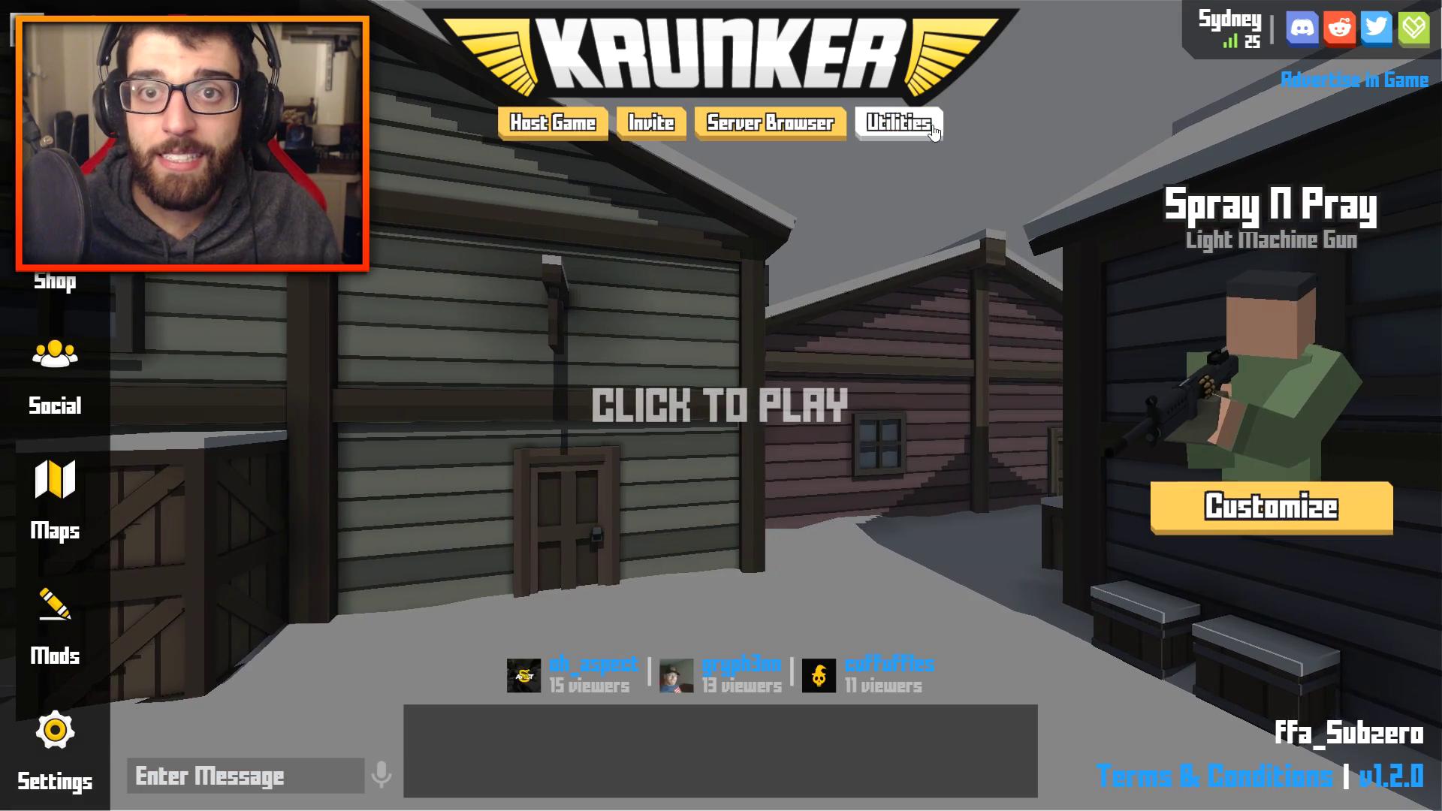
left_click(932, 132)
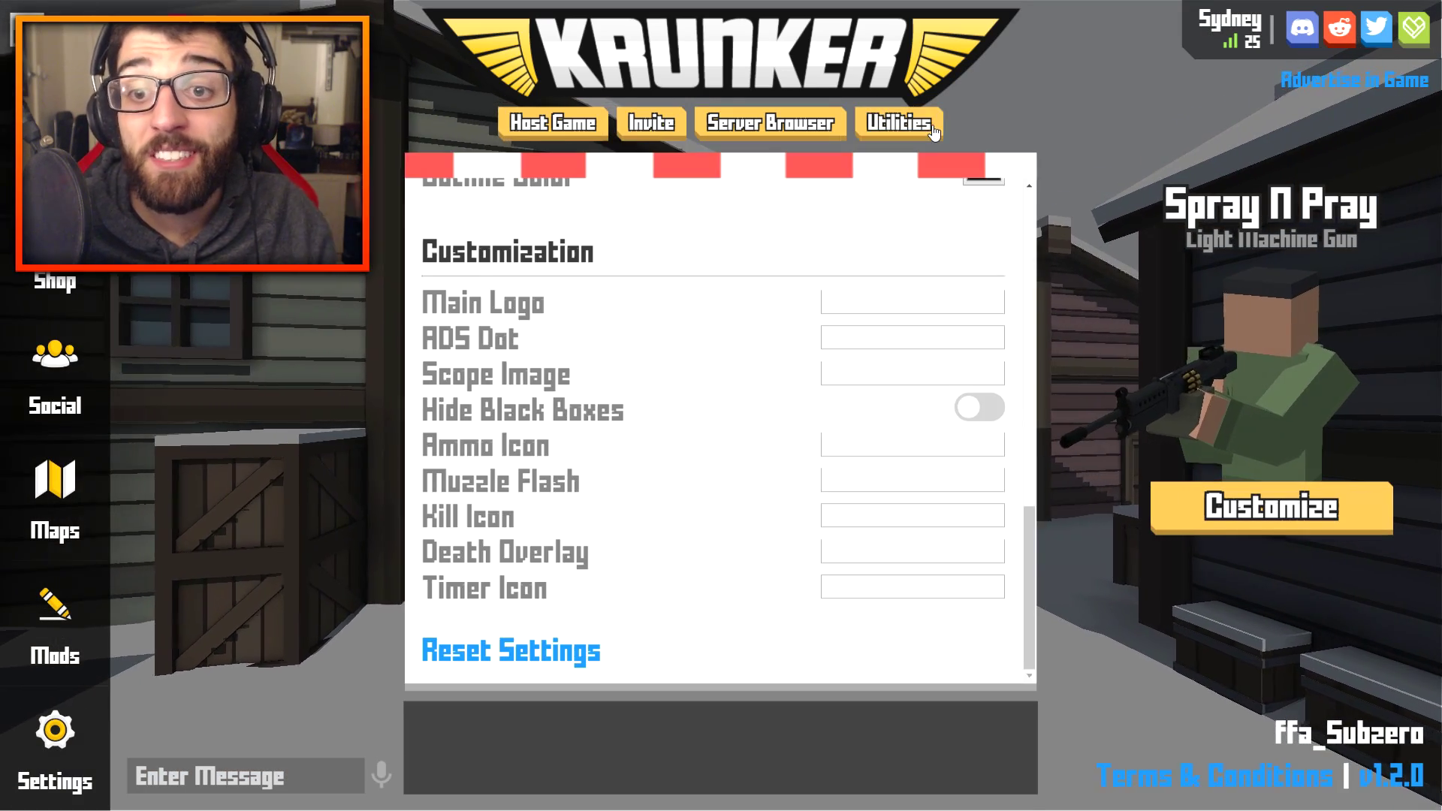